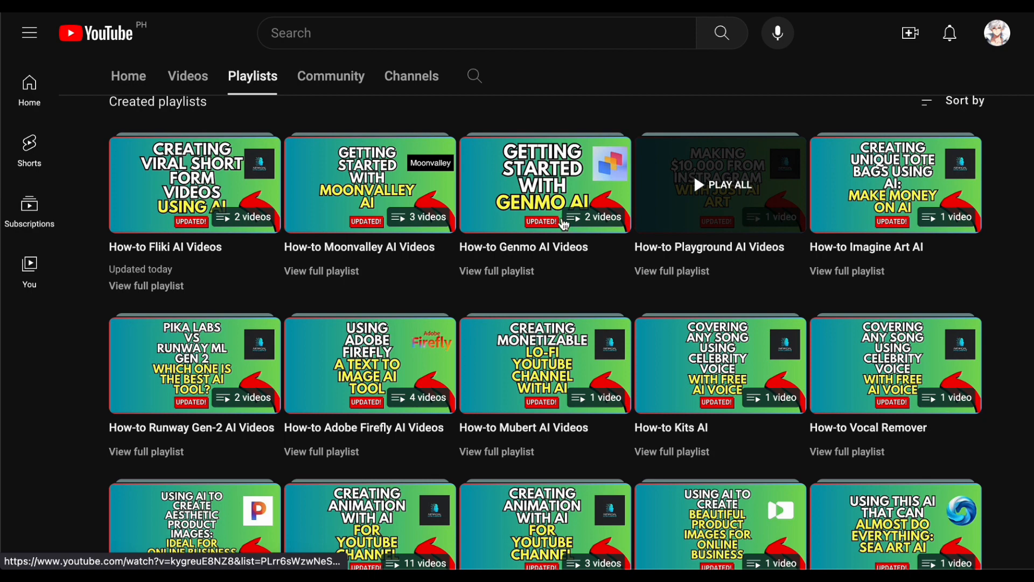
Look through the channel's created playlists of AI tool tutorials on YouTube
scroll(792, 390, "down", 8)
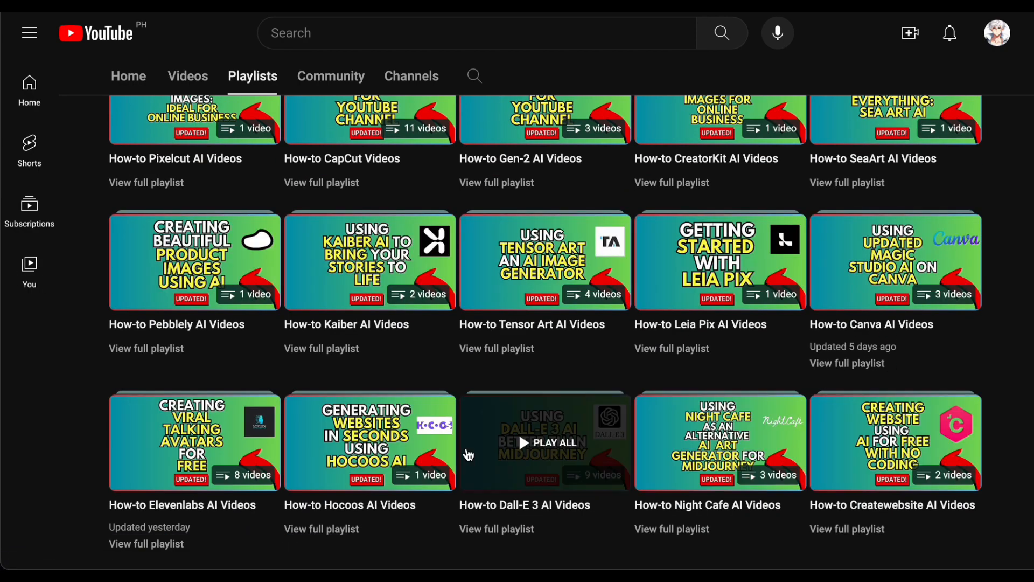
scroll(215, 309, "down", 4)
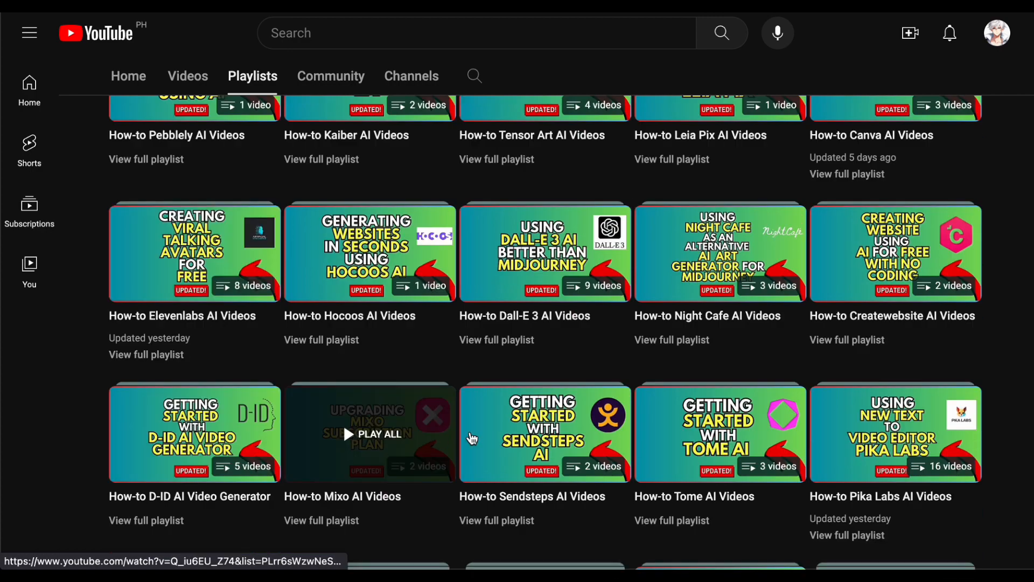
scroll(729, 362, "down", 4)
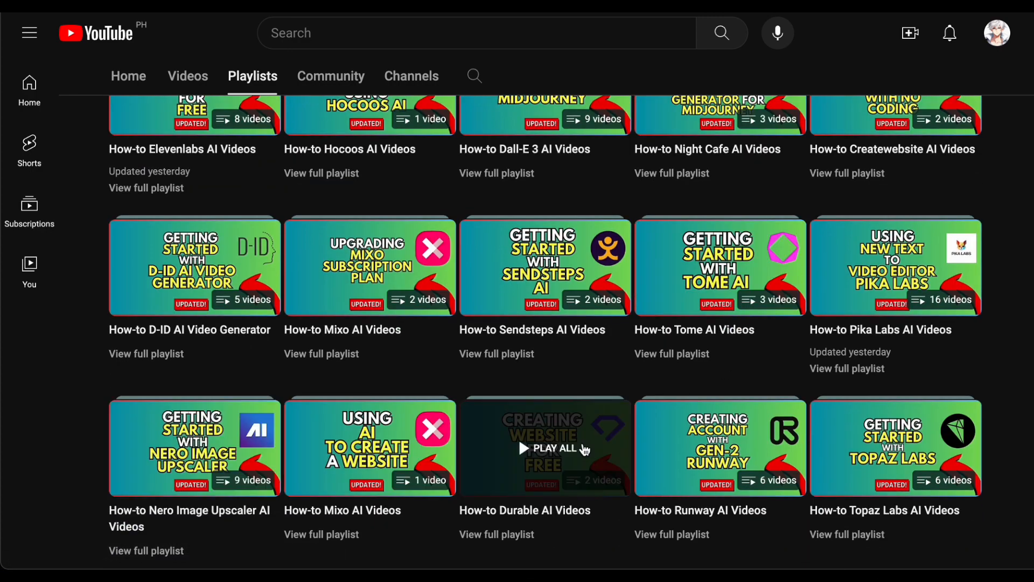
scroll(1000, 357, "down", 4)
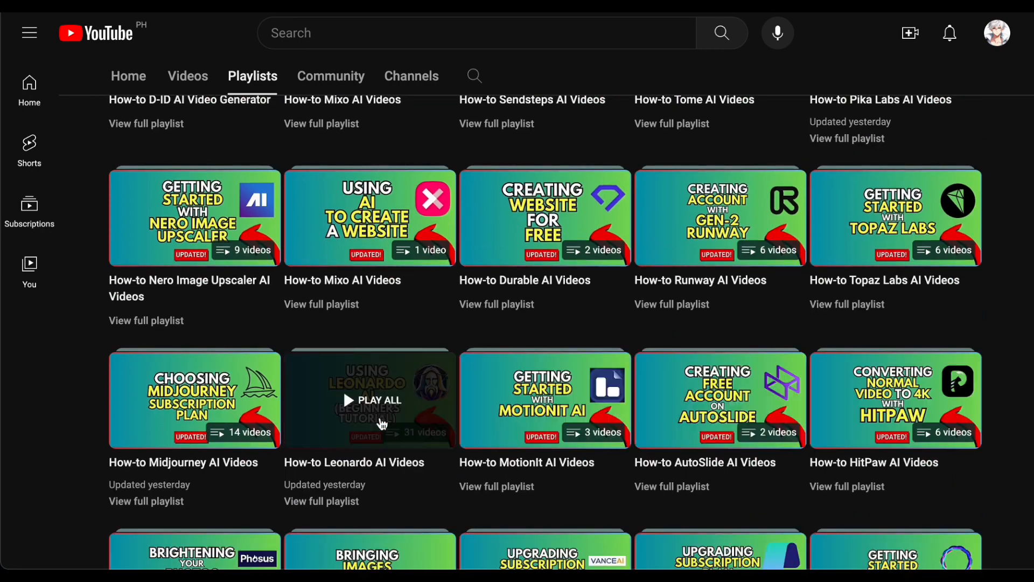
scroll(47, 412, "down", 3)
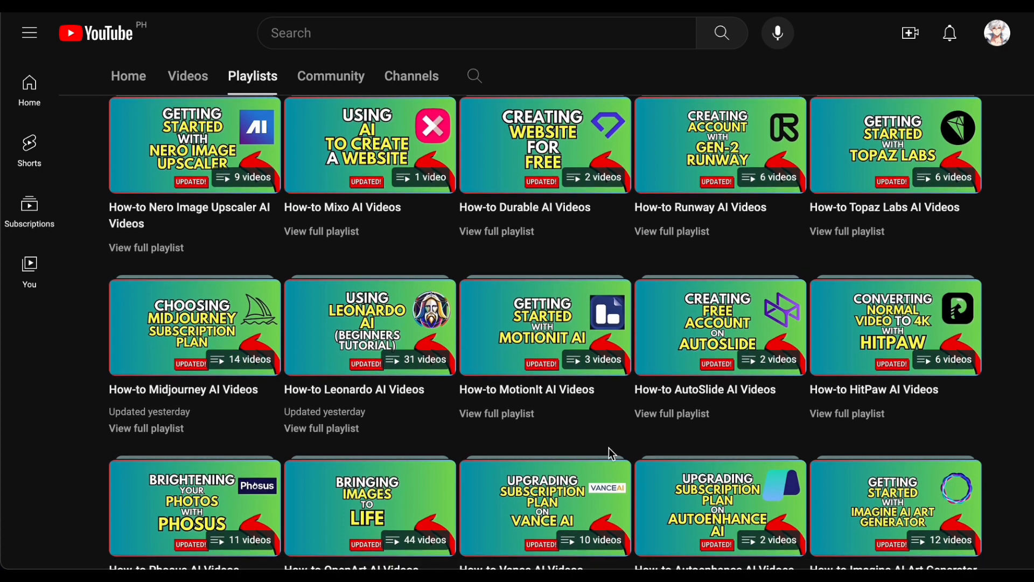
scroll(879, 486, "down", 3)
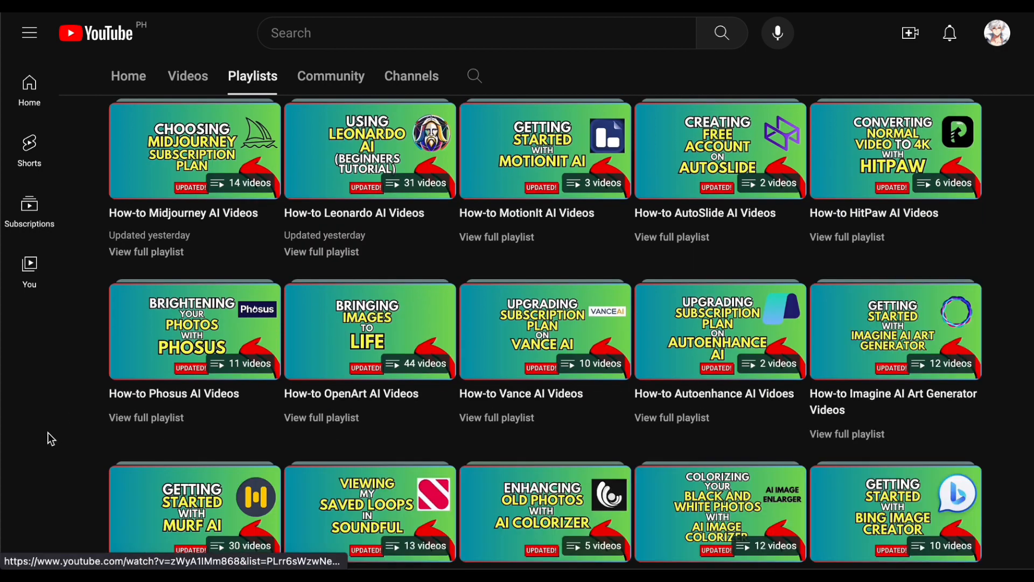
scroll(47, 432, "down", 5)
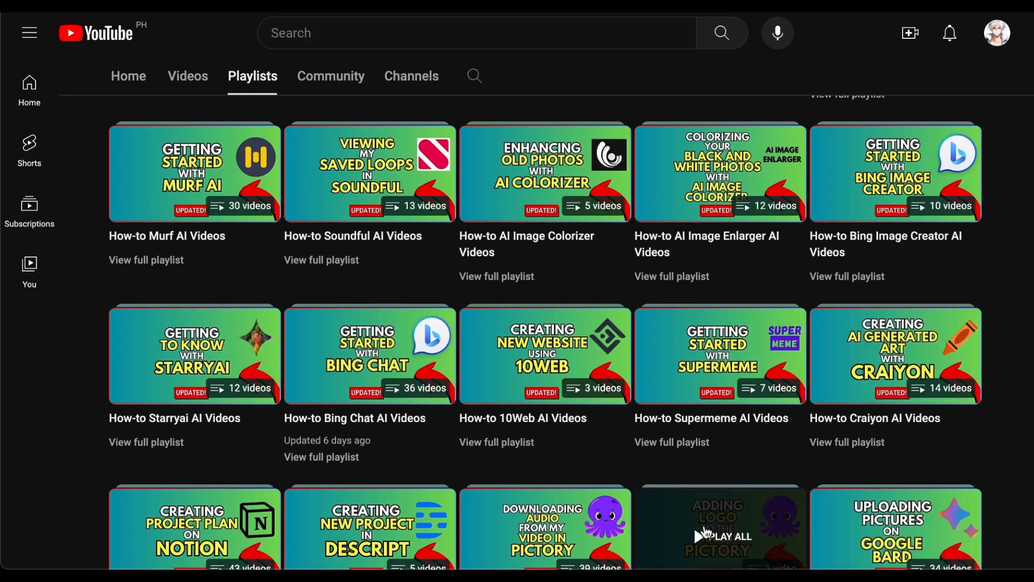
scroll(416, 439, "down", 3)
scroll(54, 455, "down", 3)
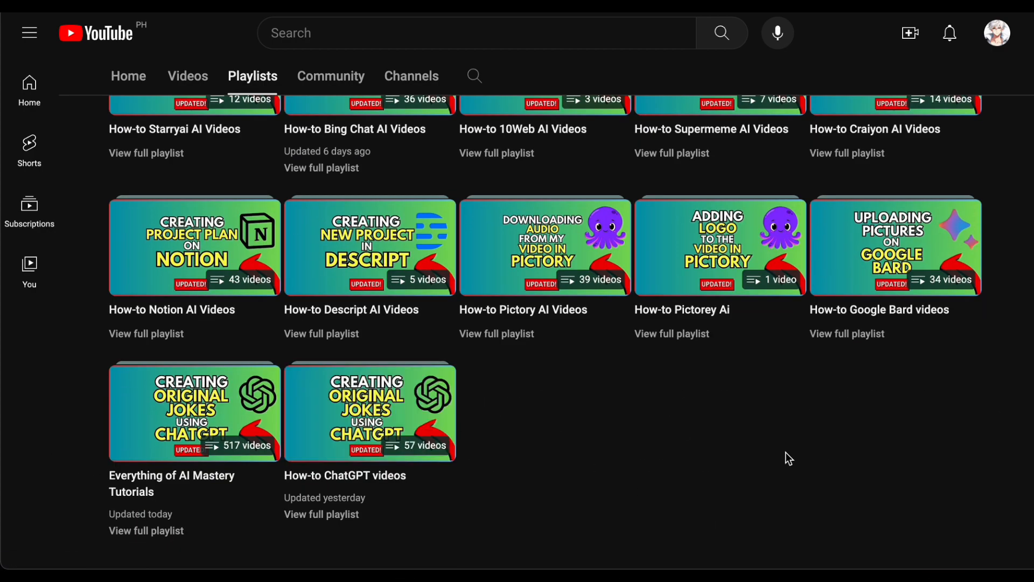
scroll(785, 451, "up", 15)
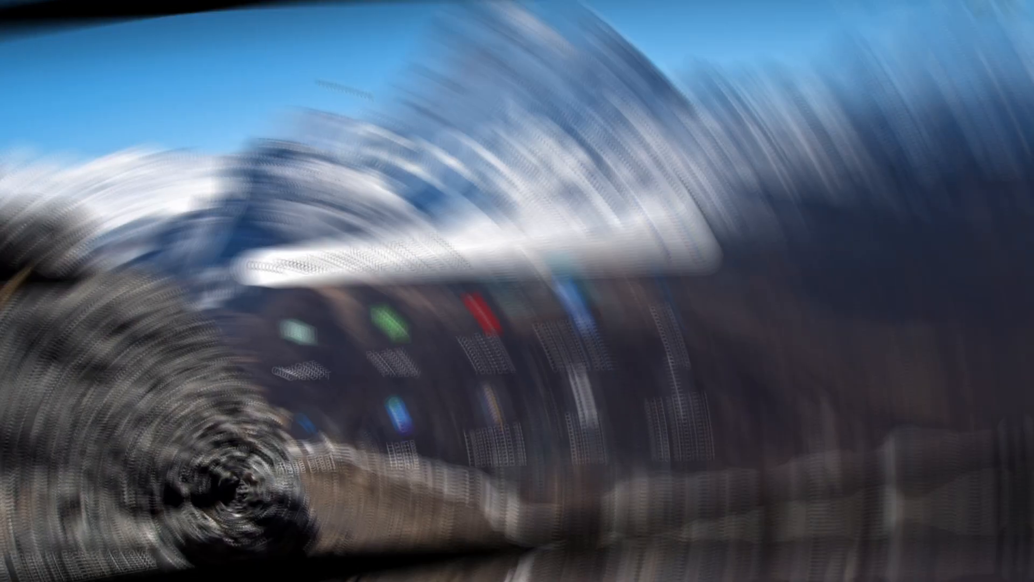
Search Google for "heygen ai" and open the HeyGen Video Generator website from the results
key("super+l")
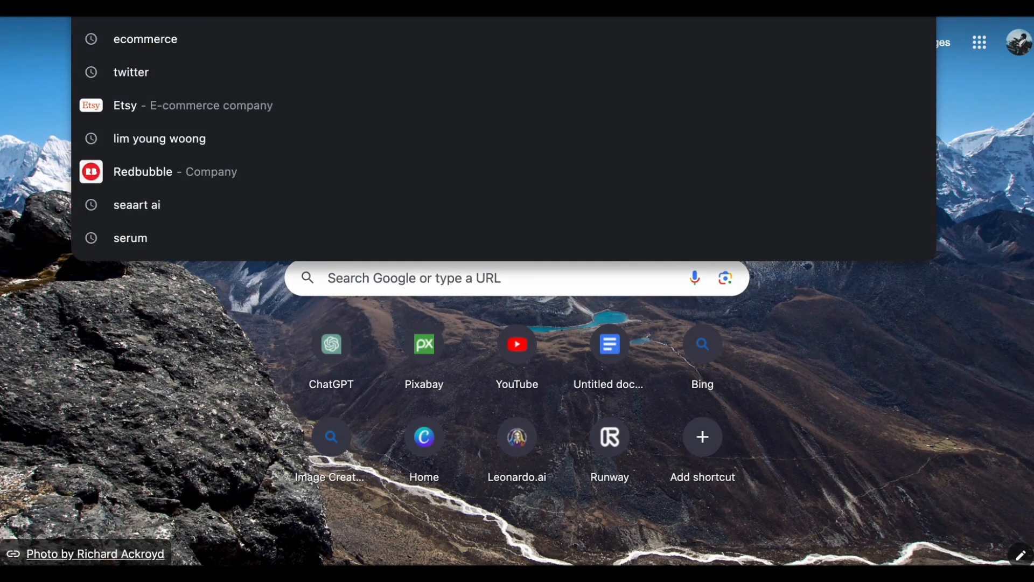
type("hey")
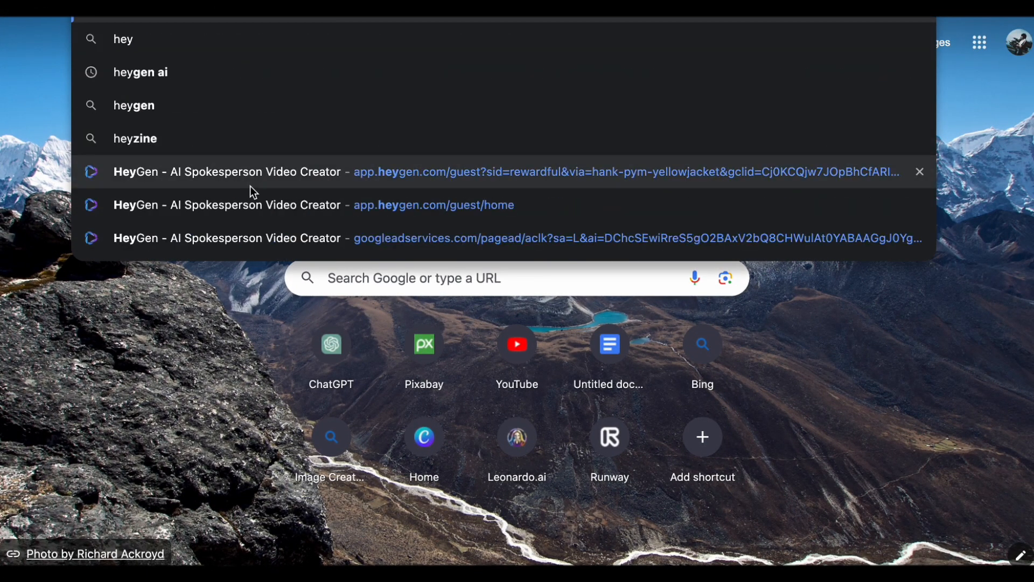
left_click(171, 71)
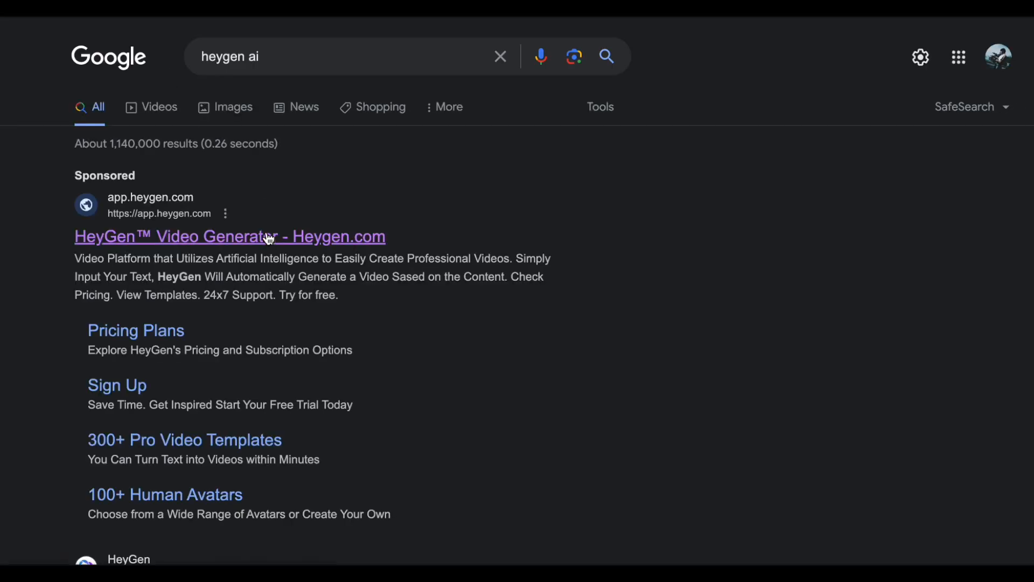
left_click(272, 237)
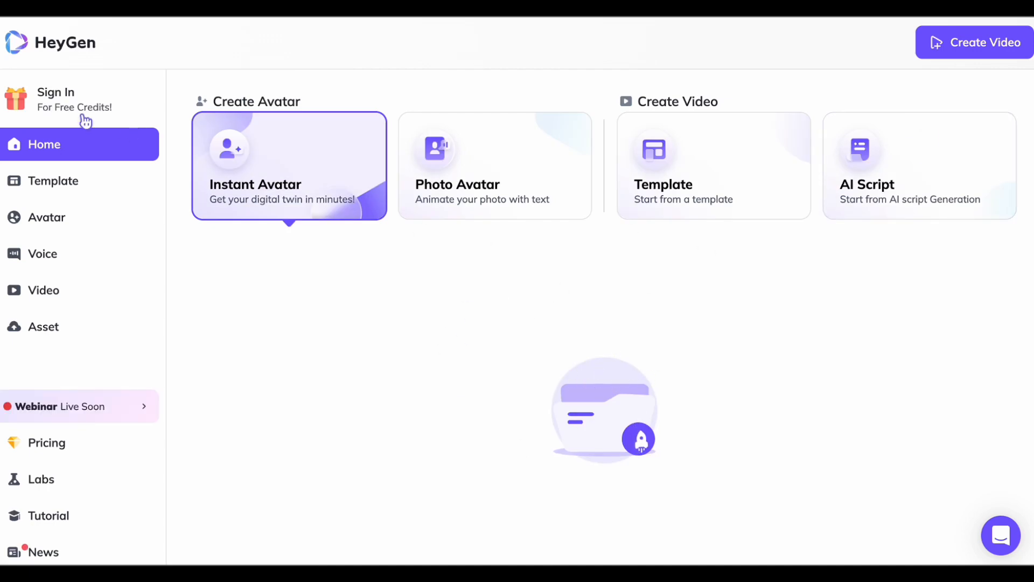
Sign up for HeyGen with a Google account and get started past the welcome video
left_click(59, 107)
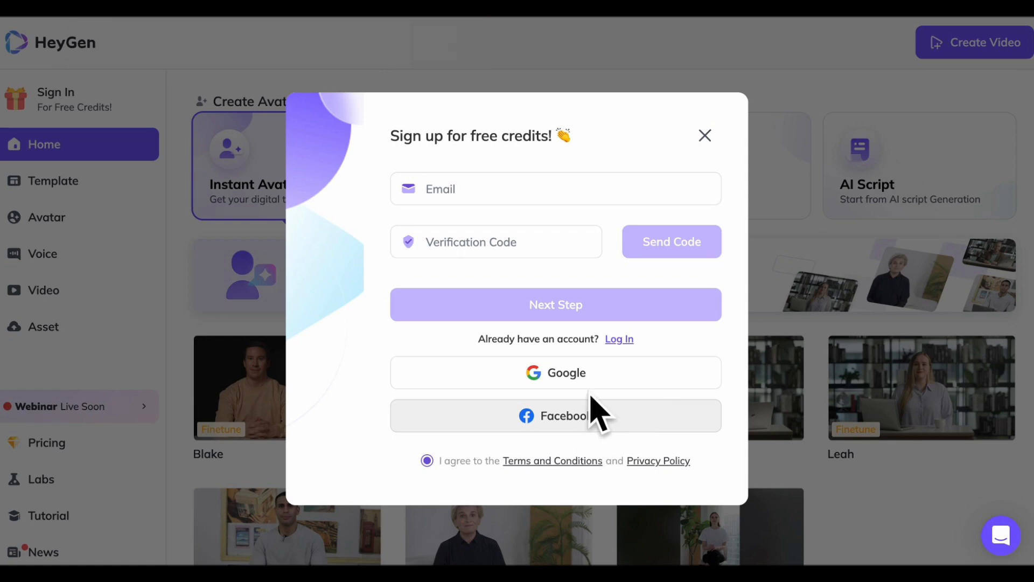
left_click(530, 379)
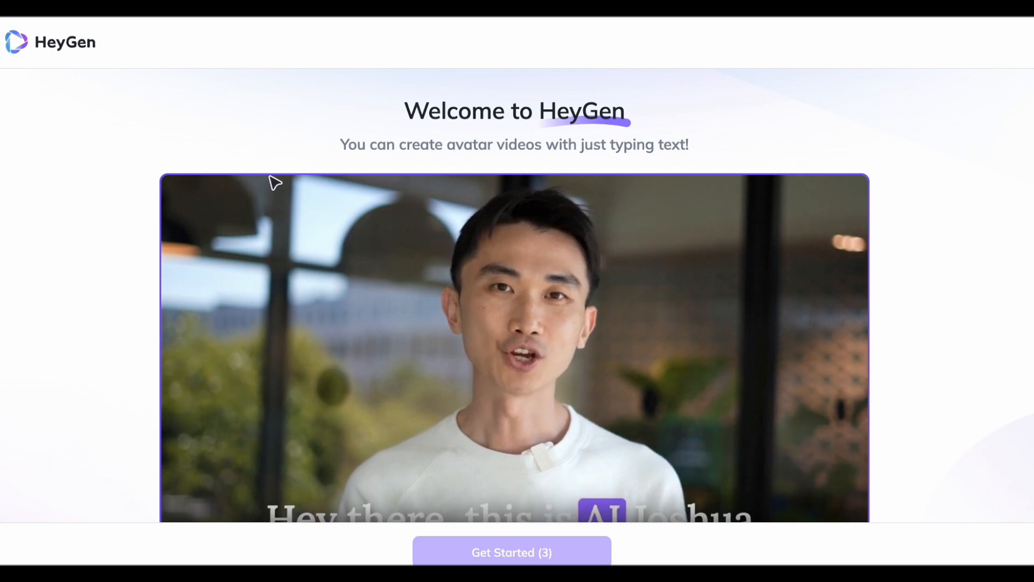
scroll(715, 335, "down", 1)
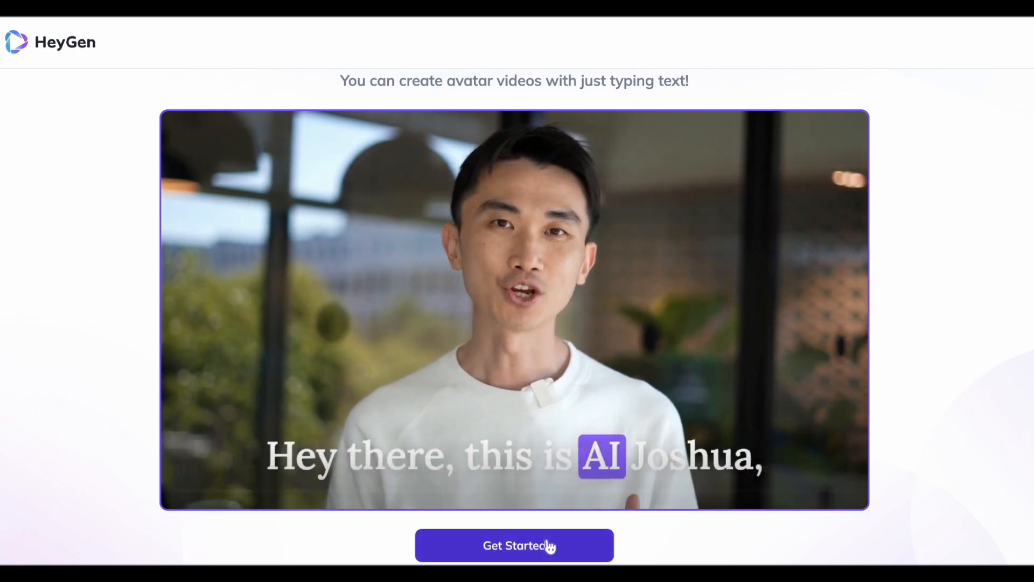
left_click(548, 544)
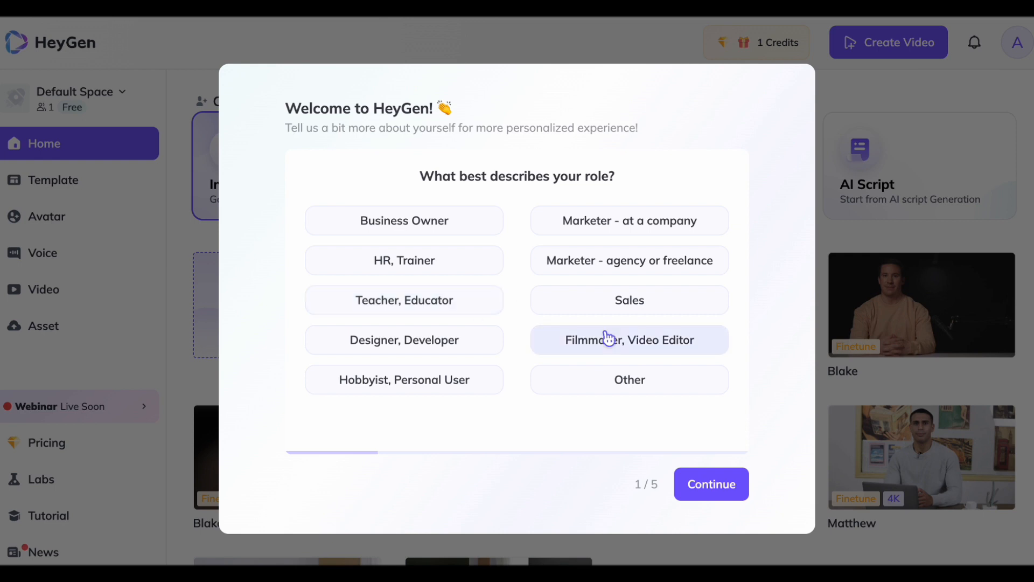
Answer the first onboarding questions with the role Filmmaker, Video Editor and the industry Training, Education
left_click(626, 351)
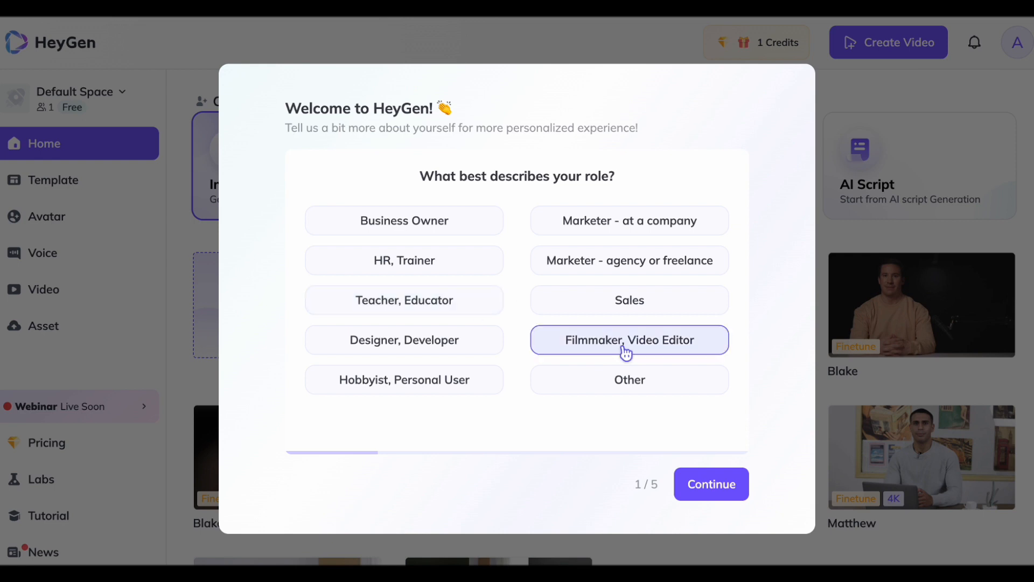
left_click(396, 389)
left_click(633, 350)
left_click(717, 491)
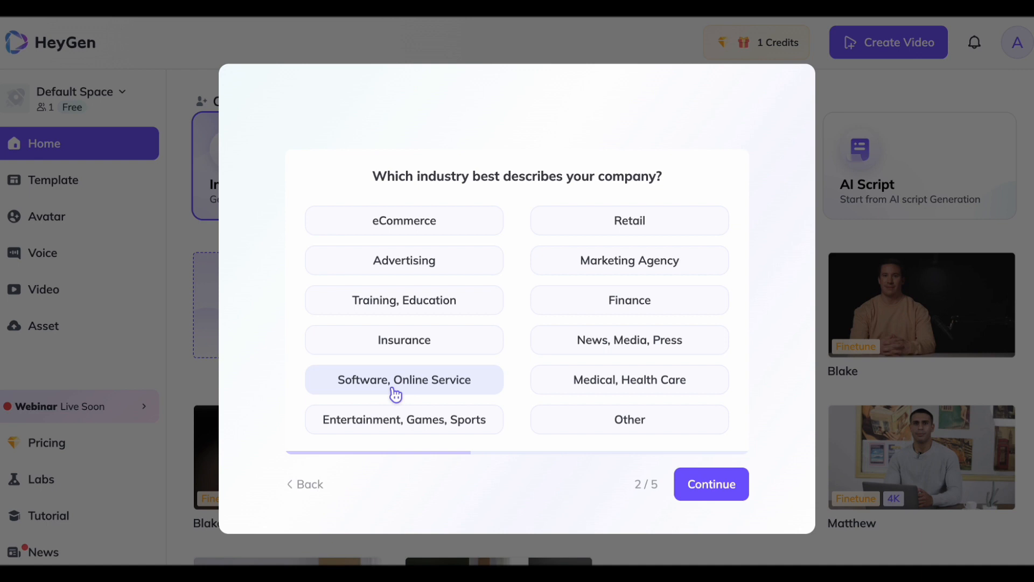
left_click(427, 301)
left_click(738, 490)
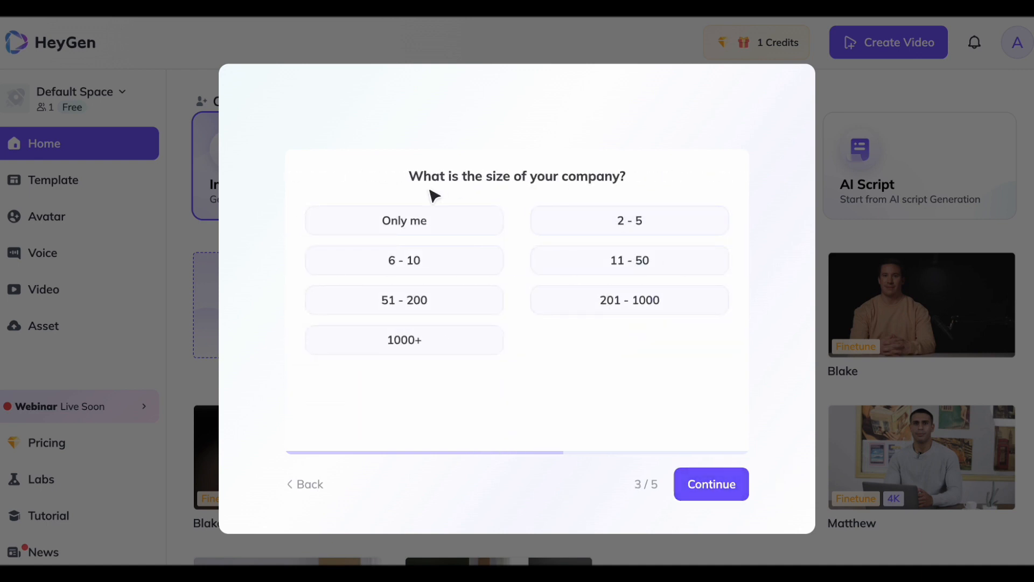
Complete the onboarding survey with company size Only me, video type Social Media Content and referral source Youtube, and submit it
left_click(399, 227)
left_click(728, 480)
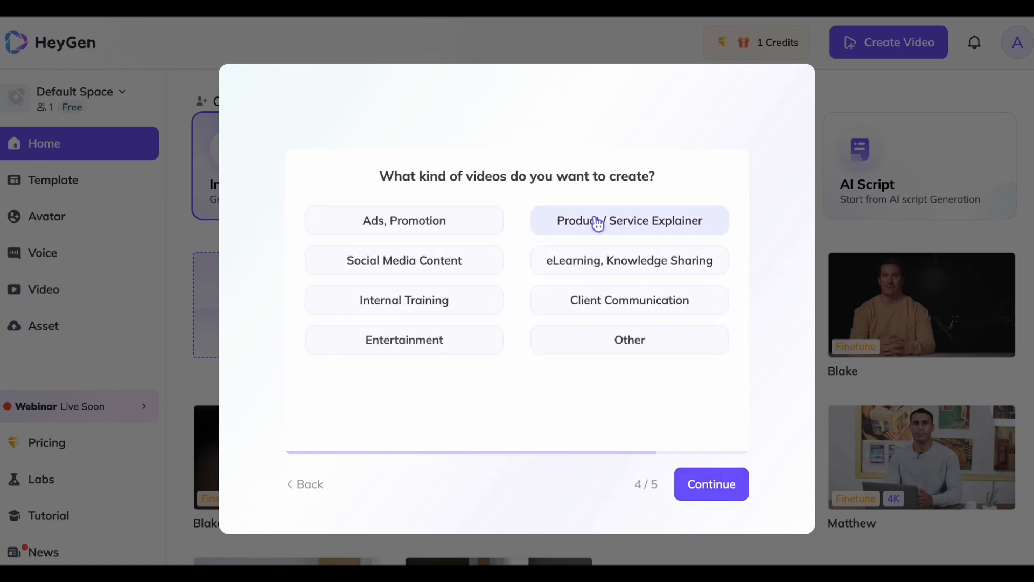
left_click(444, 269)
left_click(710, 484)
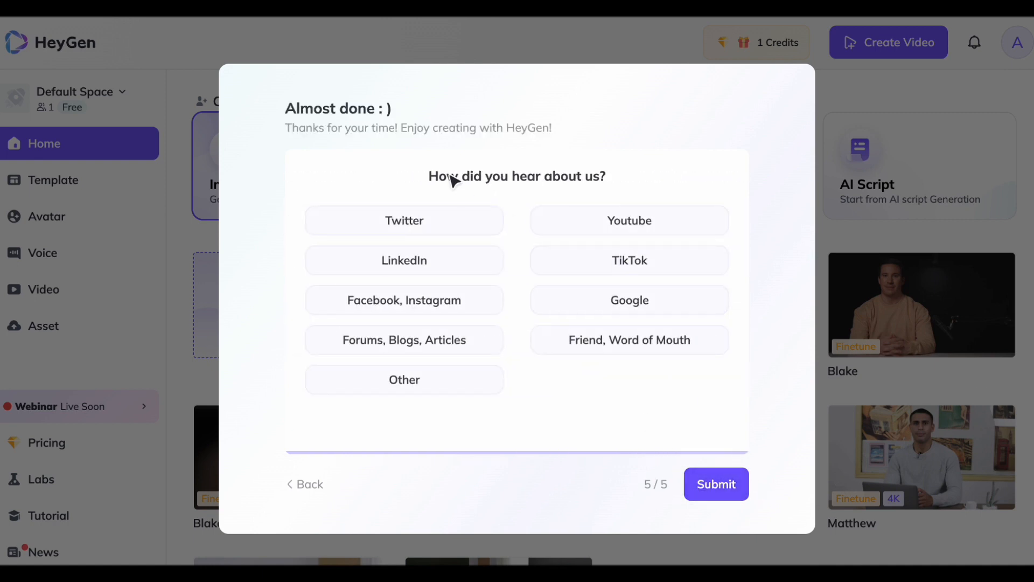
left_click(626, 219)
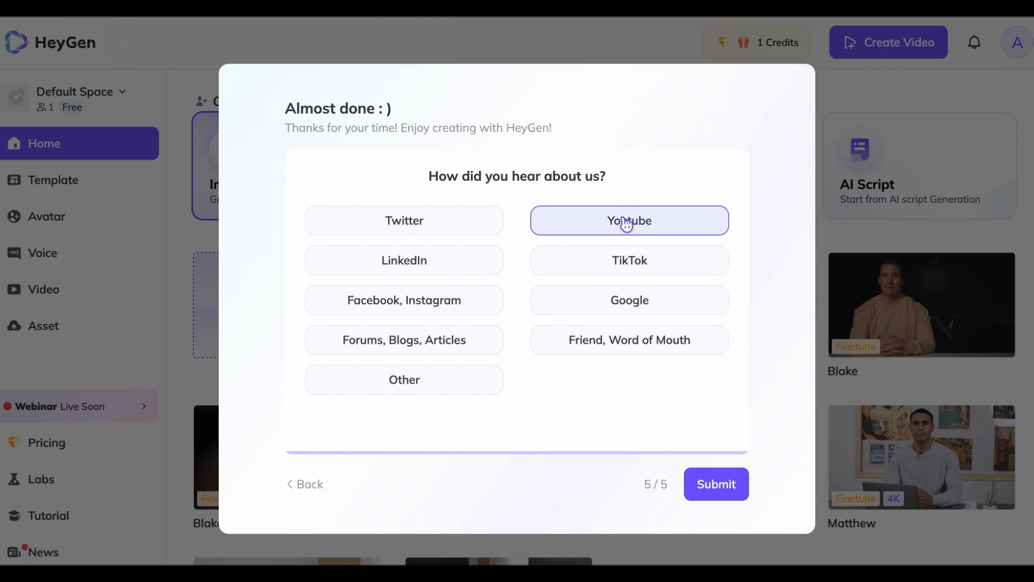
left_click(700, 486)
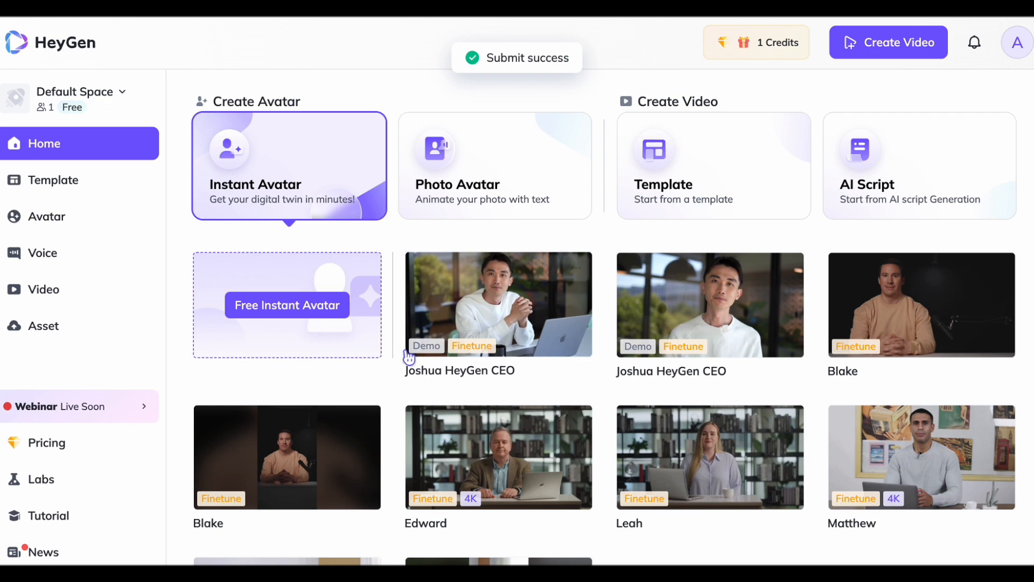
View the workspace options available for Default Space
left_click(71, 101)
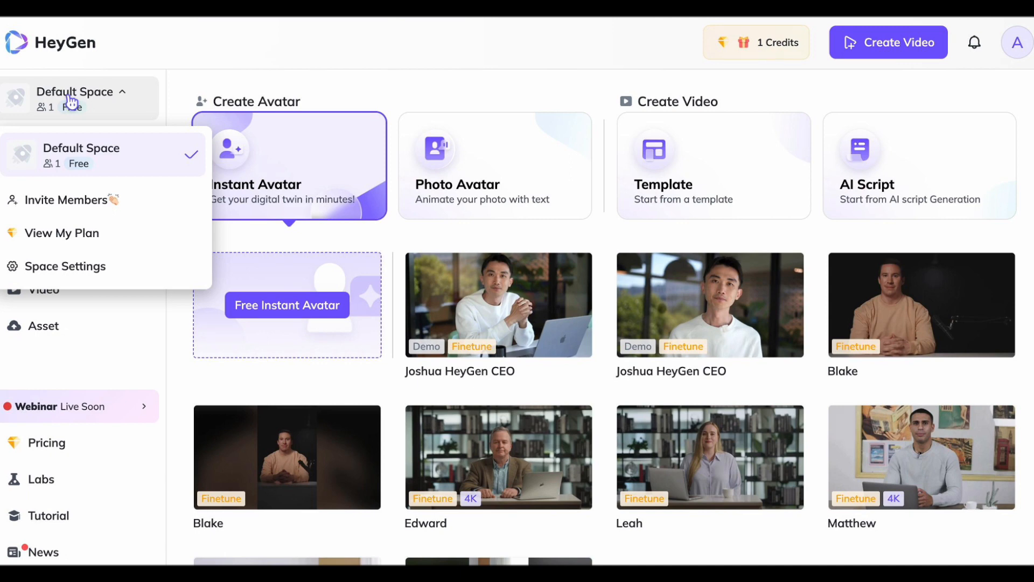
left_click(282, 37)
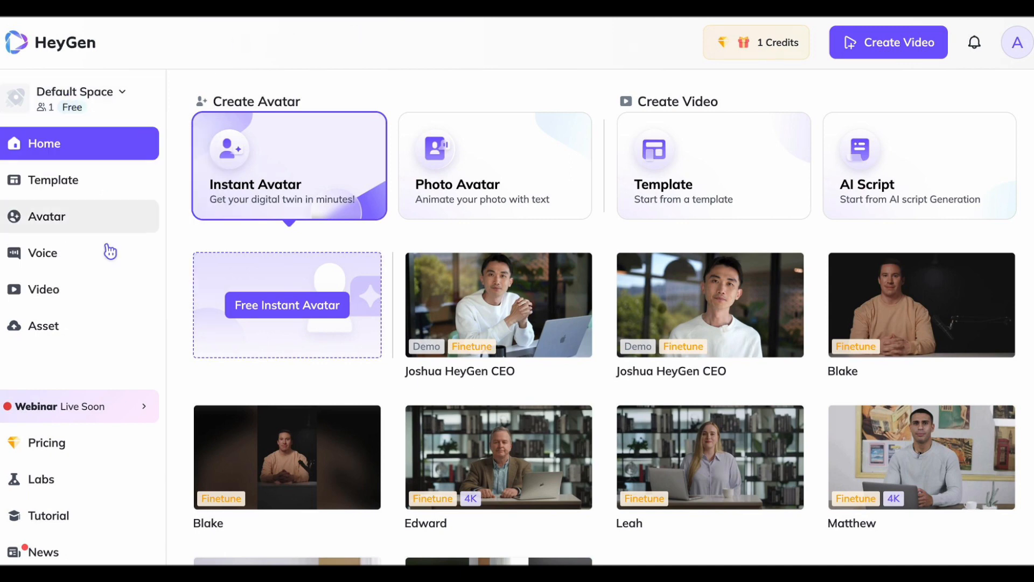
Go to the video templates page and review the pricing plans from there
left_click(74, 190)
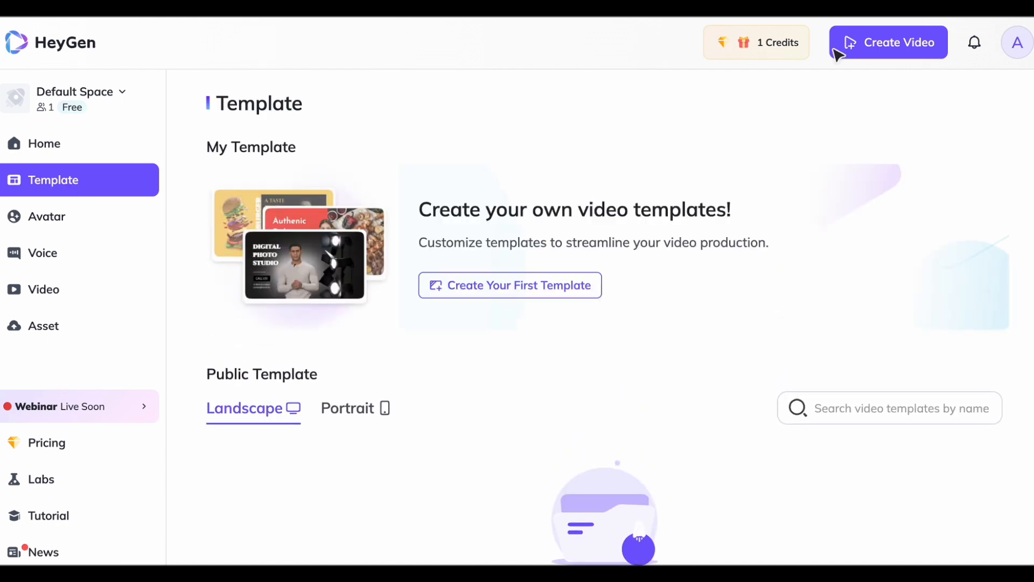
left_click(768, 49)
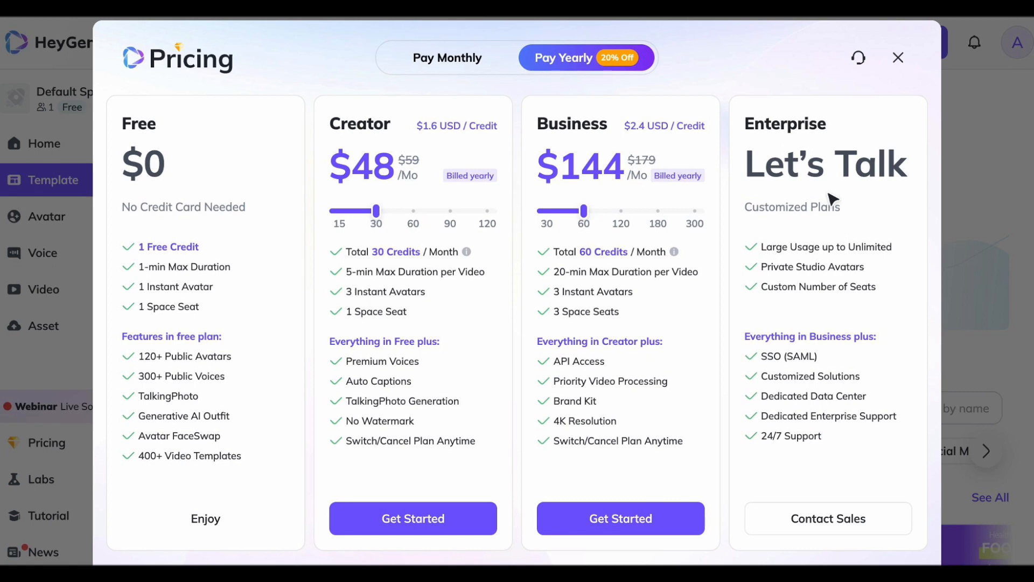
left_click(898, 57)
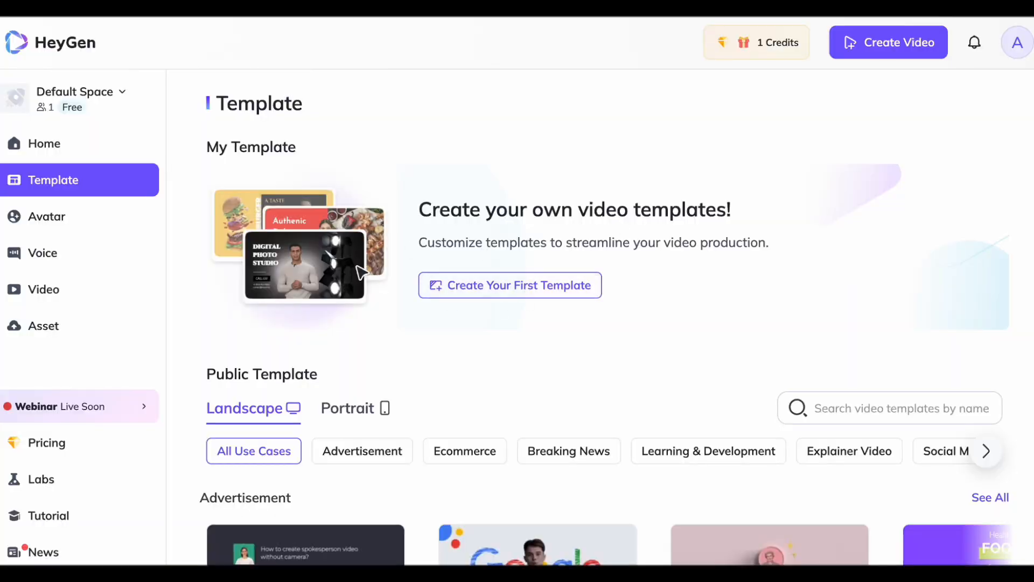
Look through the public landscape templates across their use-case categories
scroll(673, 357, "down", 3)
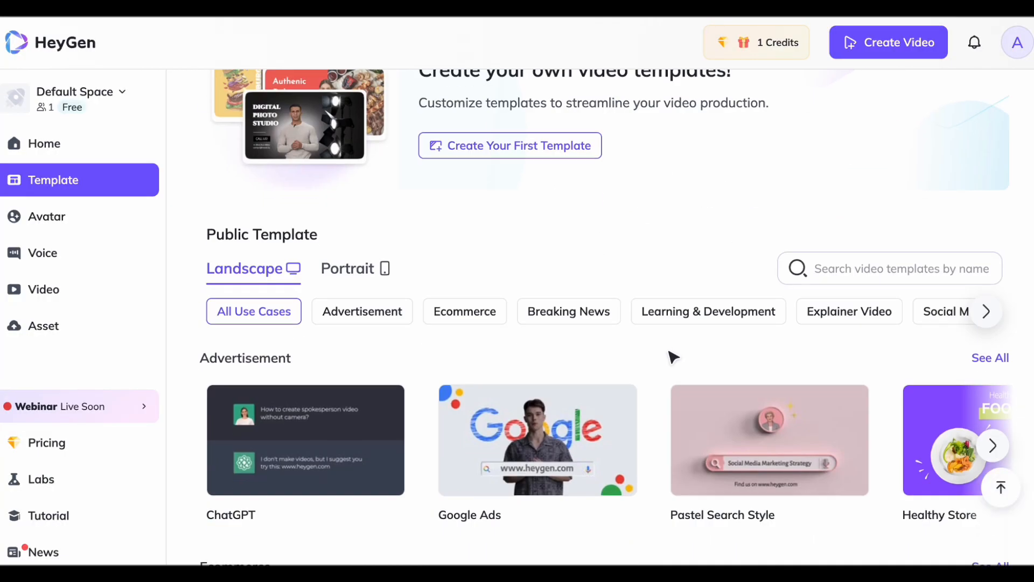
scroll(673, 357, "down", 6)
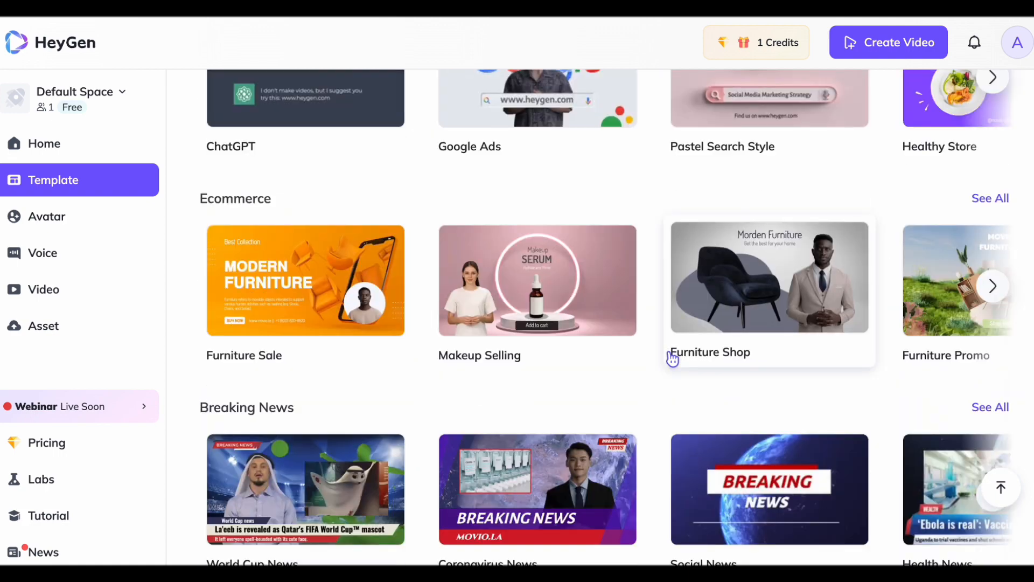
scroll(672, 359, "down", 6)
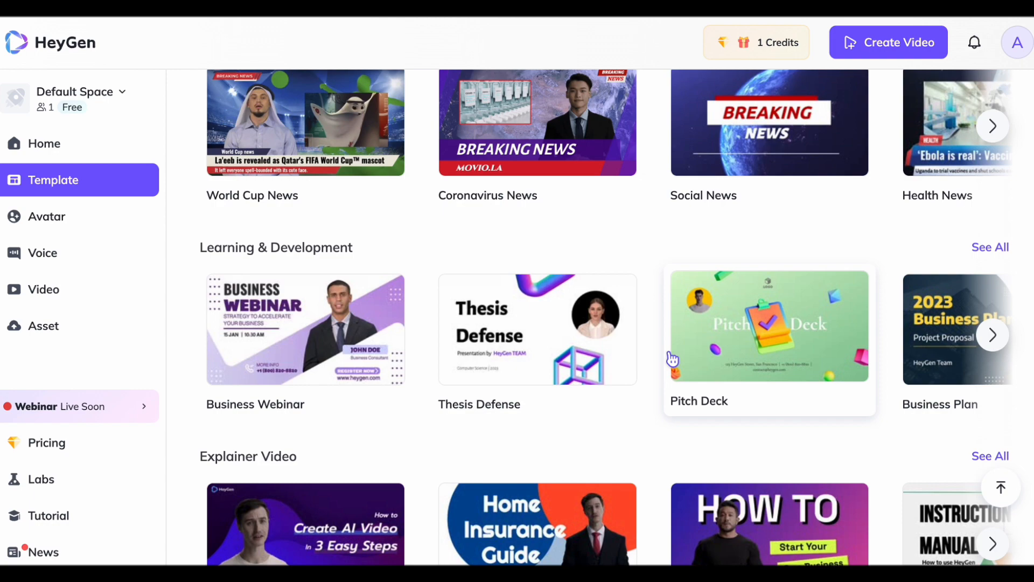
scroll(672, 358, "up", 15)
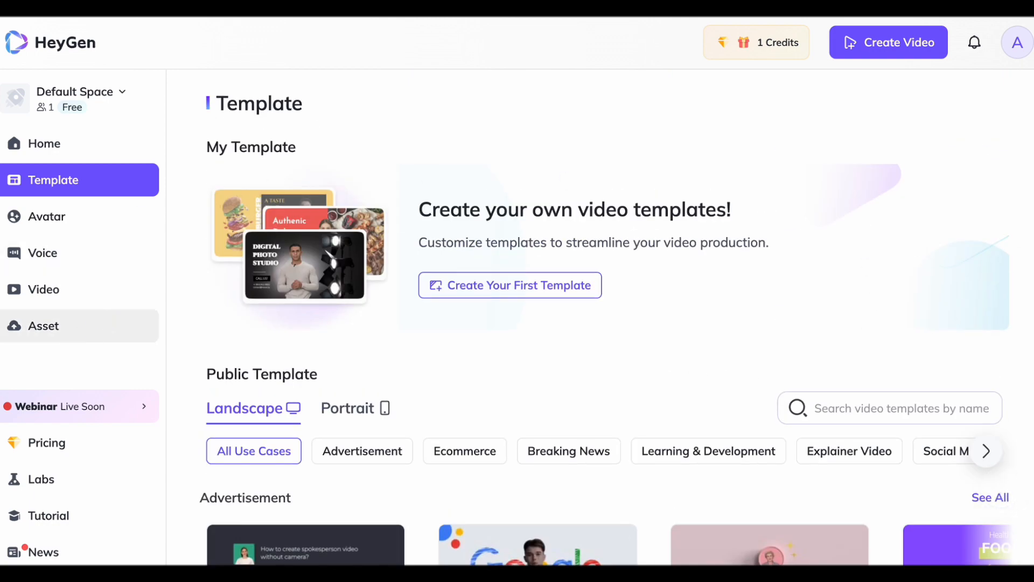
Go to the avatar page and look through the studio avatars in the avatar library
left_click(36, 215)
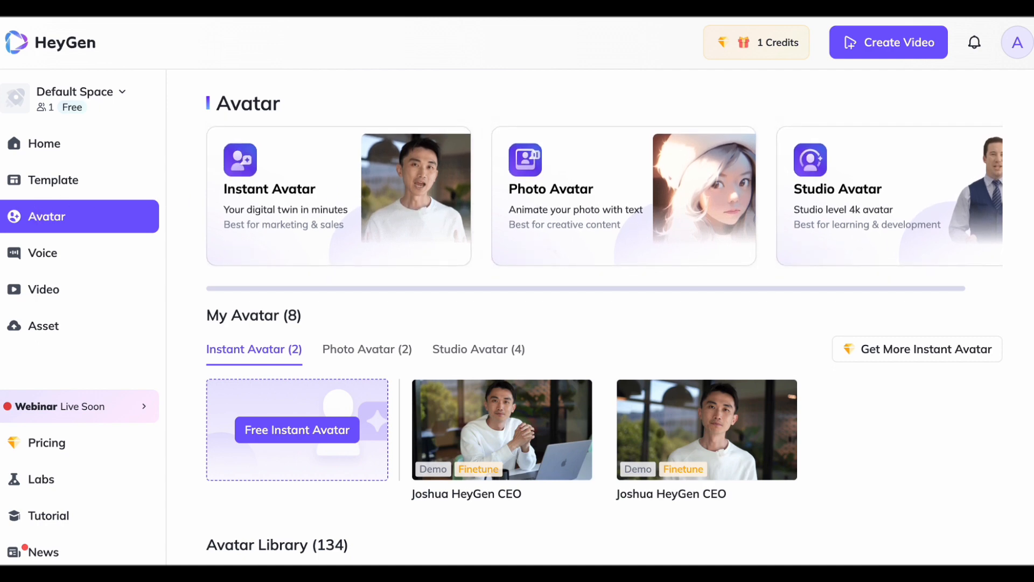
scroll(554, 372, "down", 5)
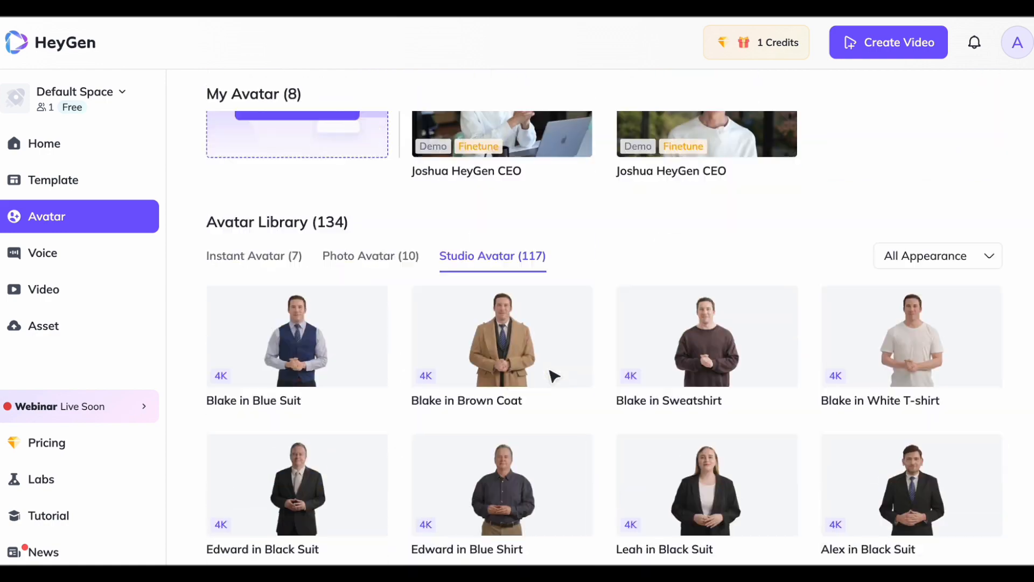
mouse_move(553, 378)
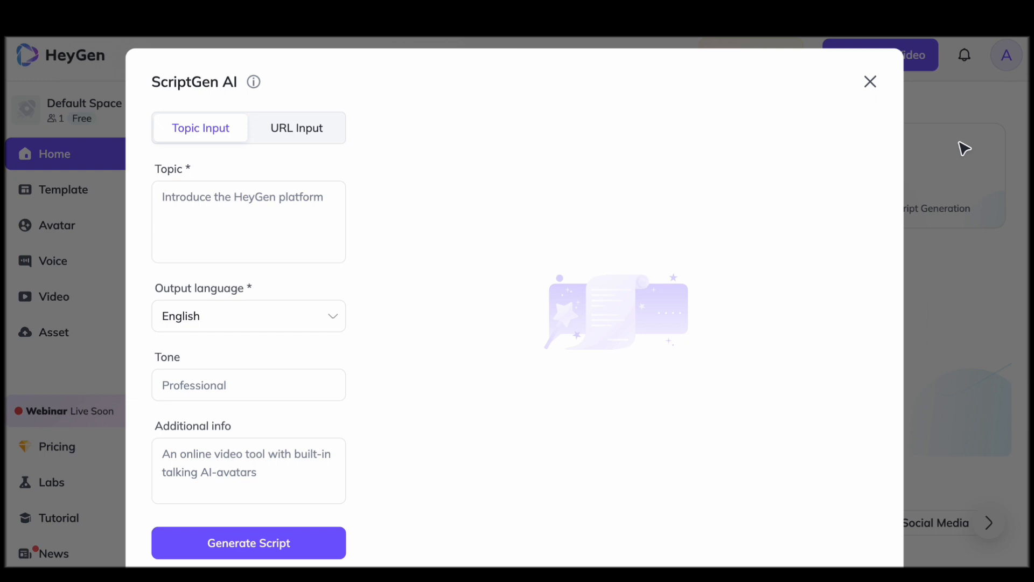
Generate an English script in ScriptGen AI from the topic "create a script about christmas"
left_click(202, 205)
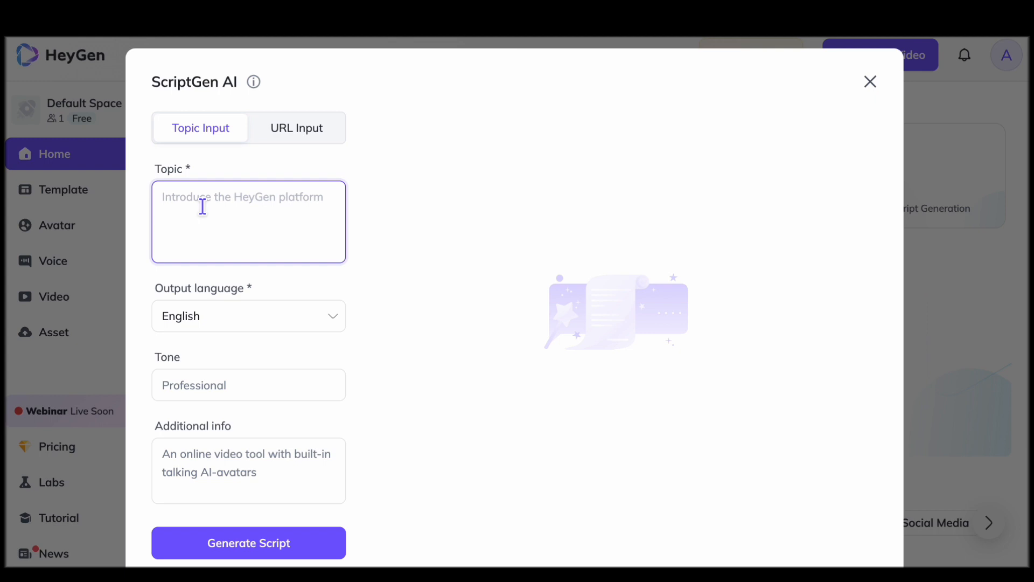
type("create a script about ch")
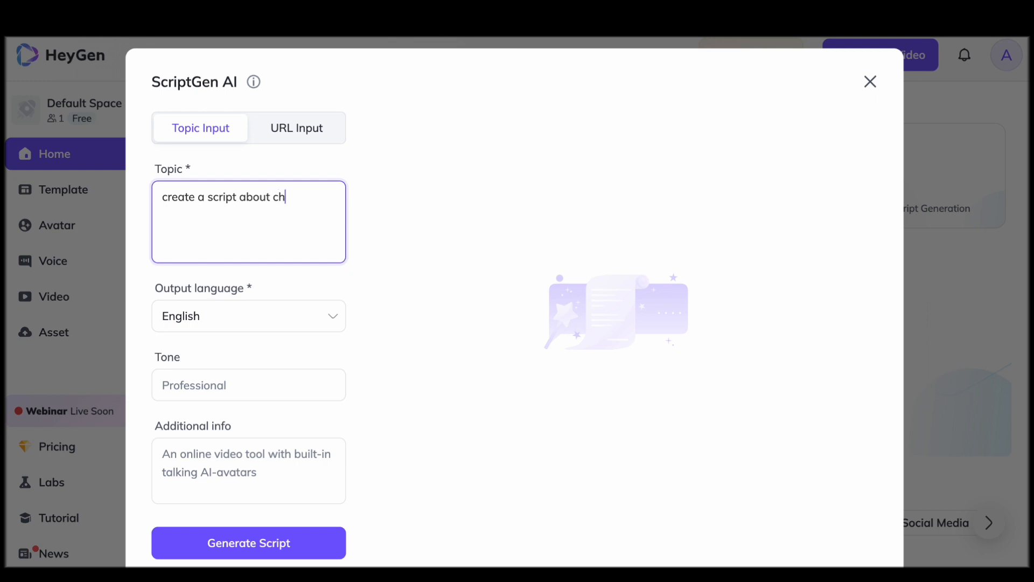
type("stmas")
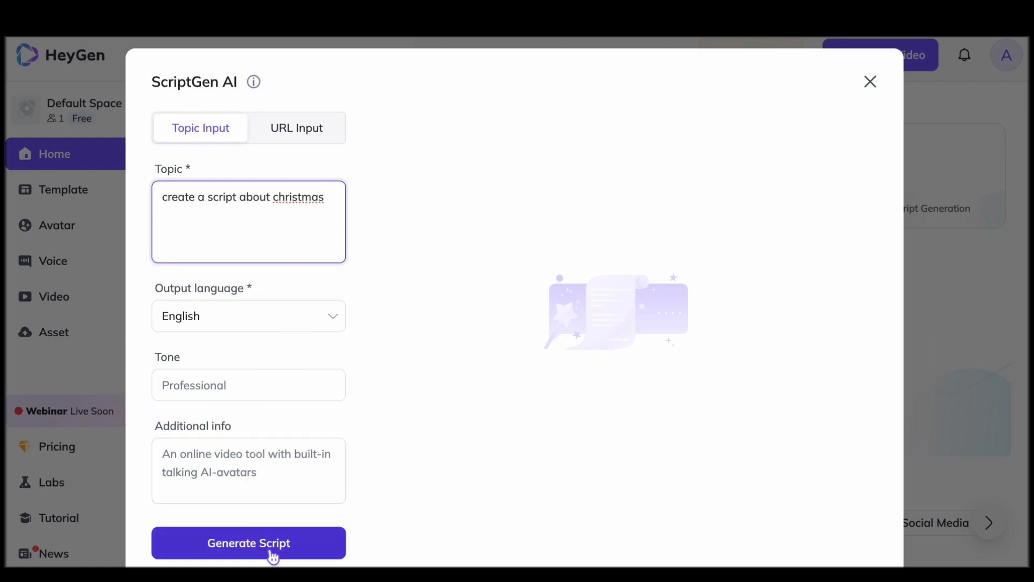
left_click(210, 385)
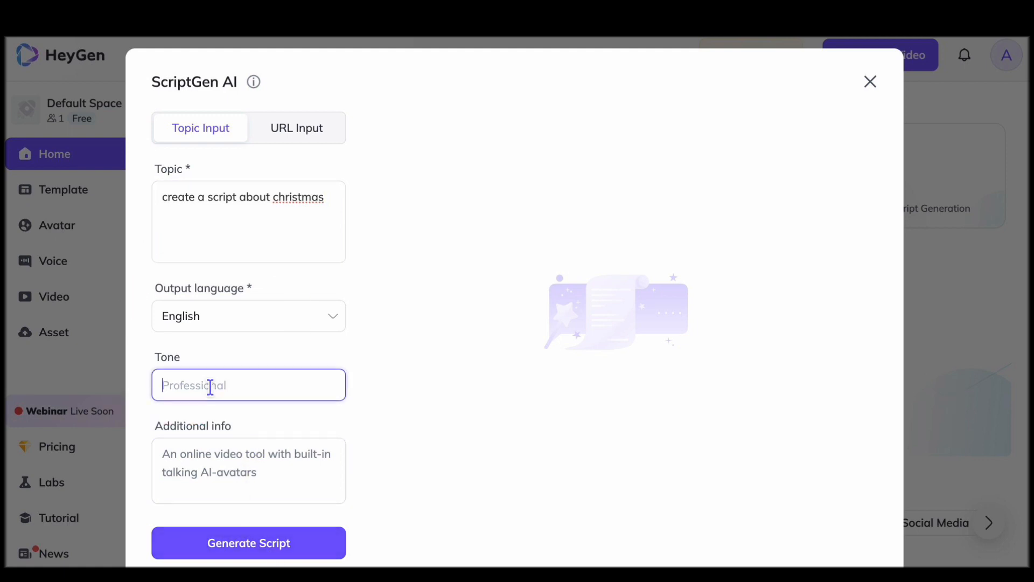
left_click(246, 546)
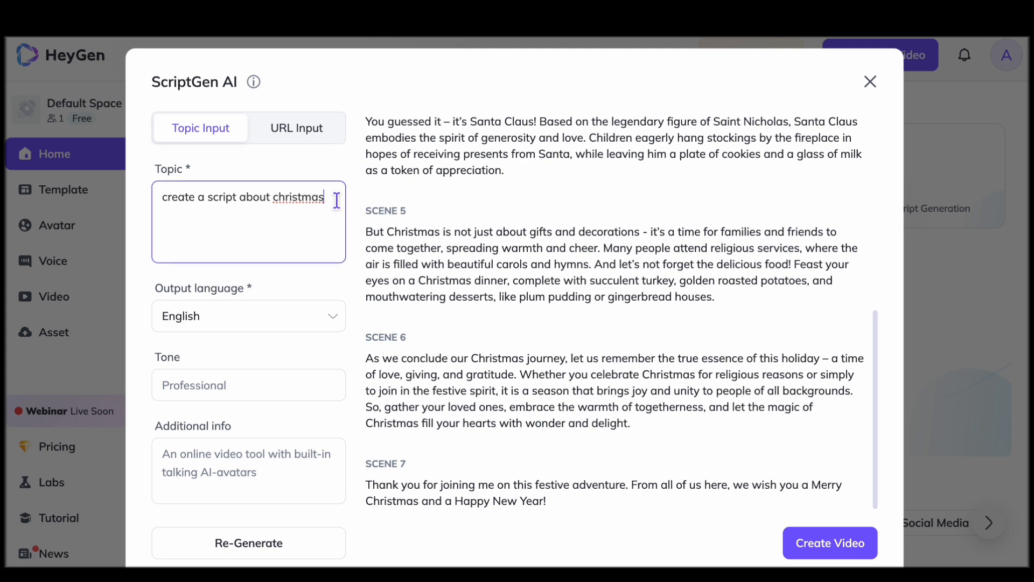
Change the topic to "create a script about new year" and regenerate the script
left_click_drag(336, 200, 239, 206)
type("about new year")
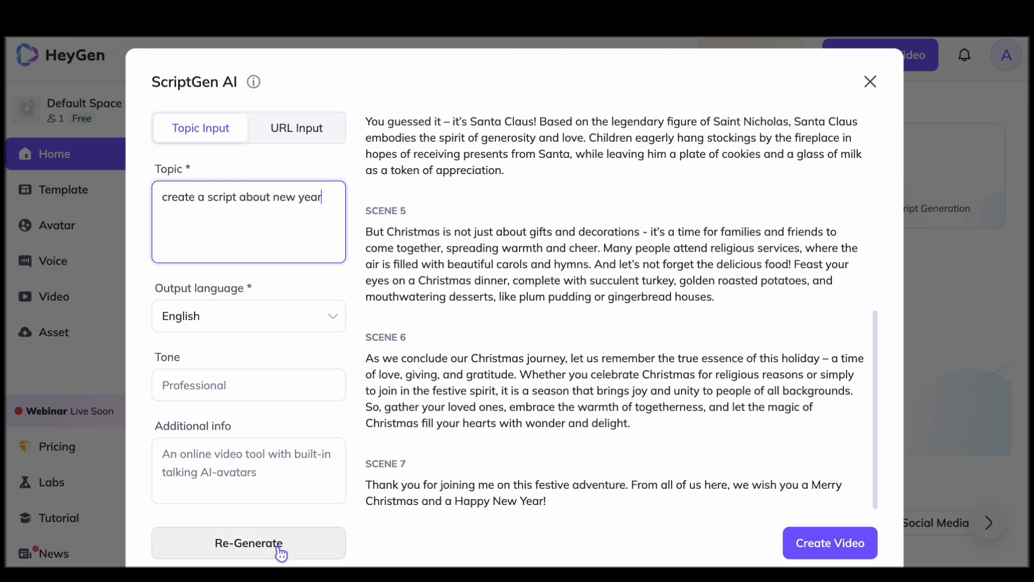
left_click(249, 542)
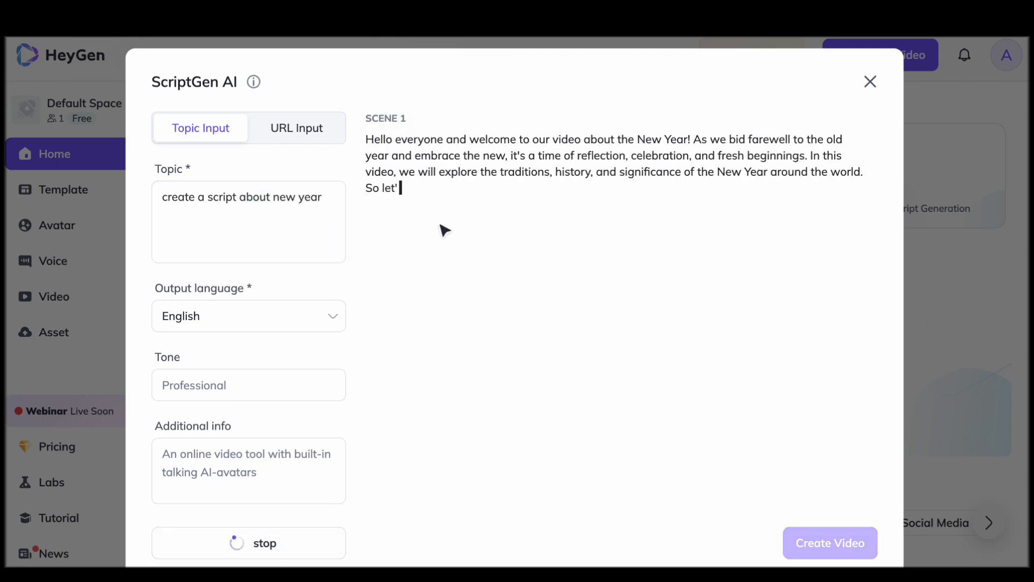
Look through the available output languages and read the generated New Year script
left_click(314, 314)
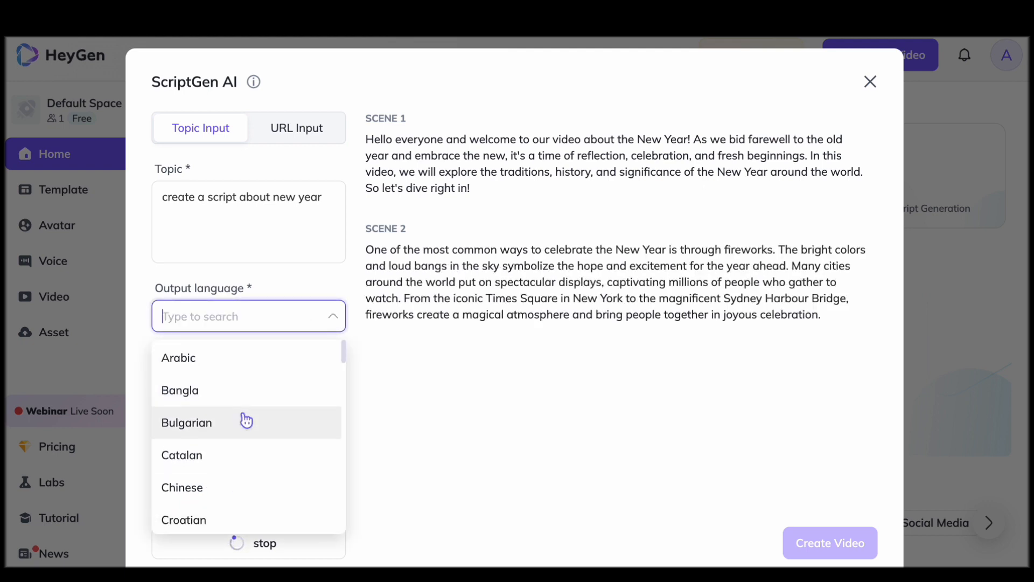
scroll(245, 420, "down", 15)
scroll(254, 468, "down", 3)
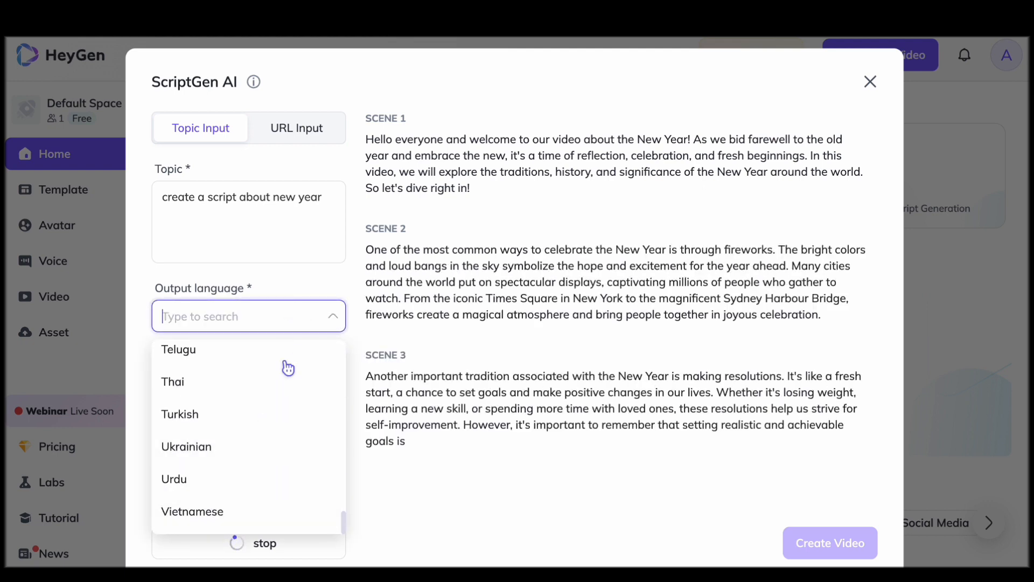
left_click(291, 278)
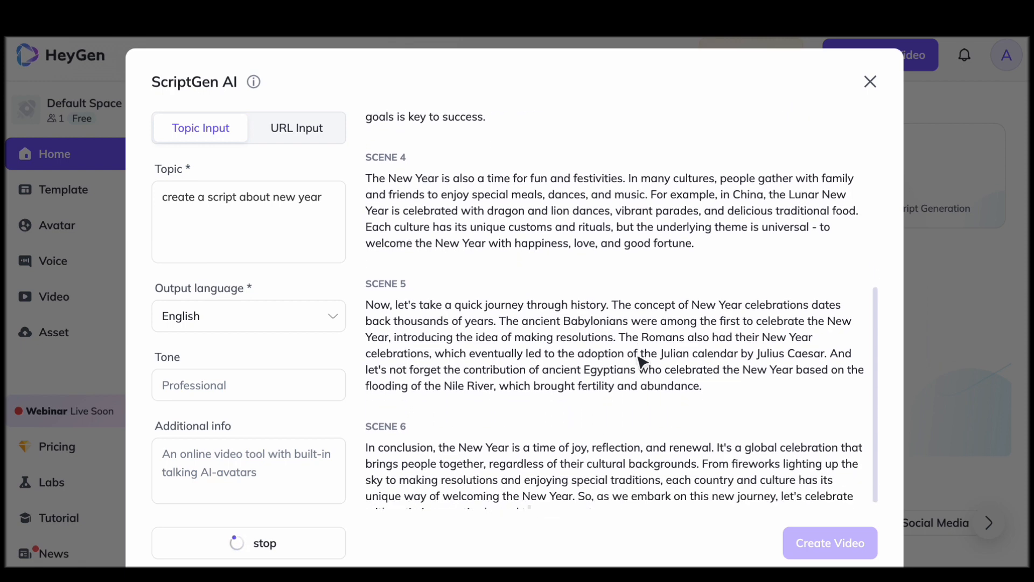
scroll(642, 363, "up", 8)
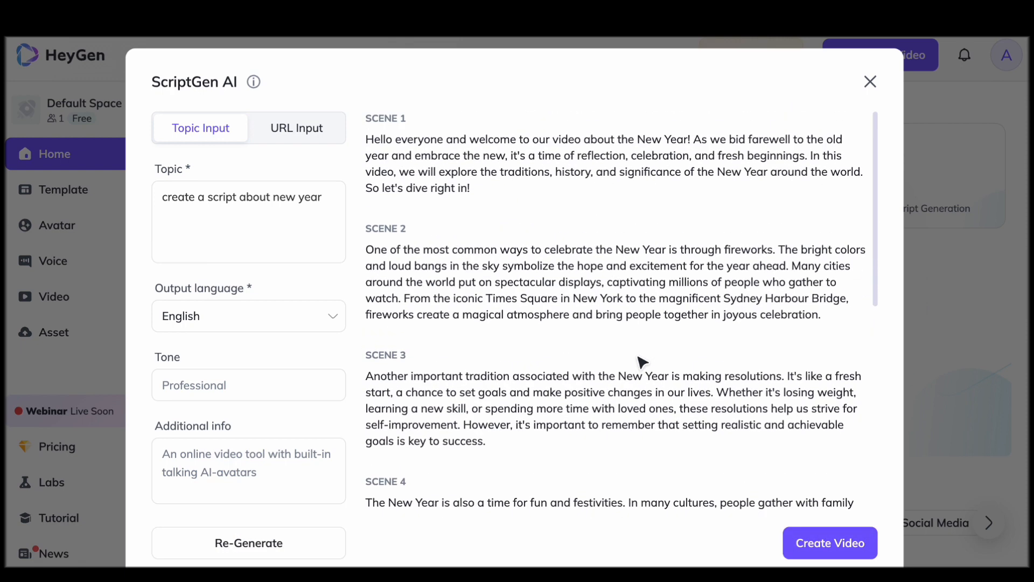
Create a video from the New Year script and play its first scene
left_click(822, 554)
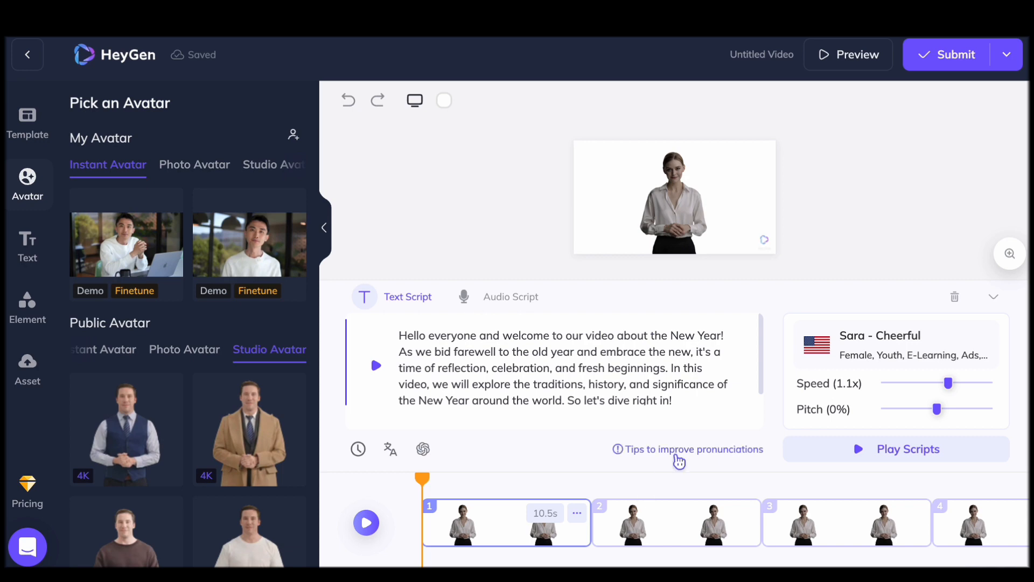
left_click(366, 523)
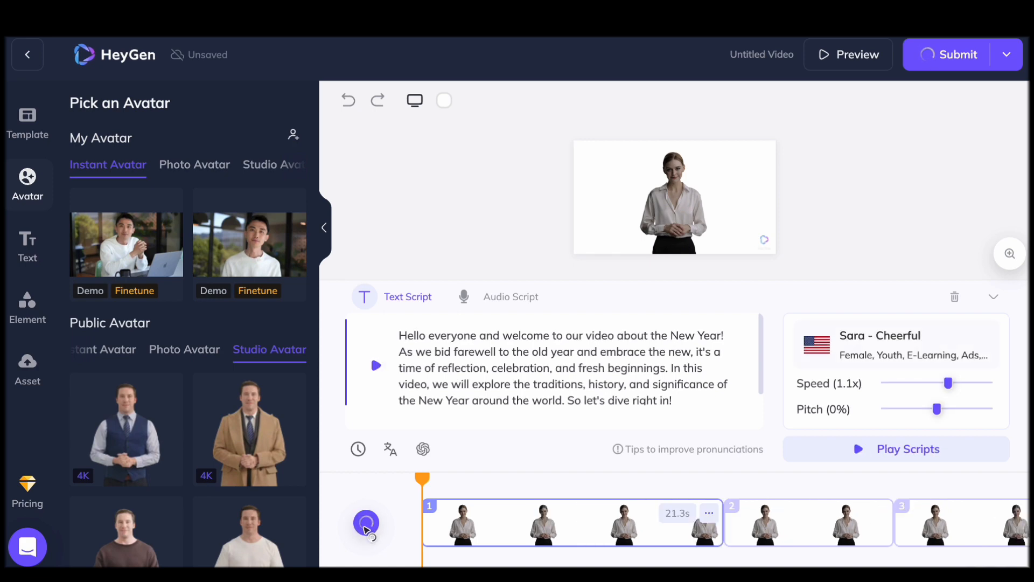
Browse the public studio avatars and switch the first scene to the long-haired woman in the beige blazer
scroll(284, 418, "down", 6)
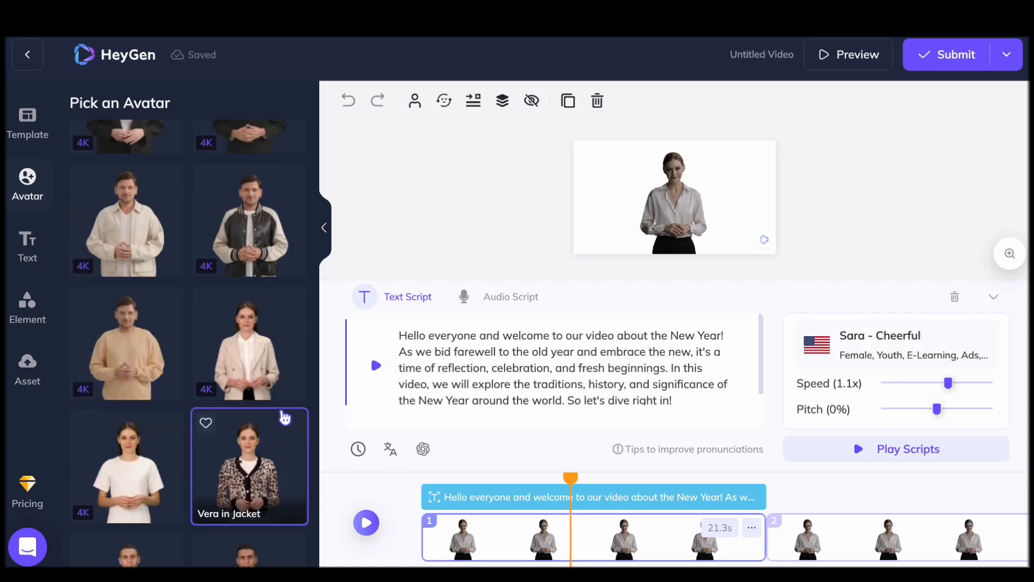
scroll(210, 414, "down", 5)
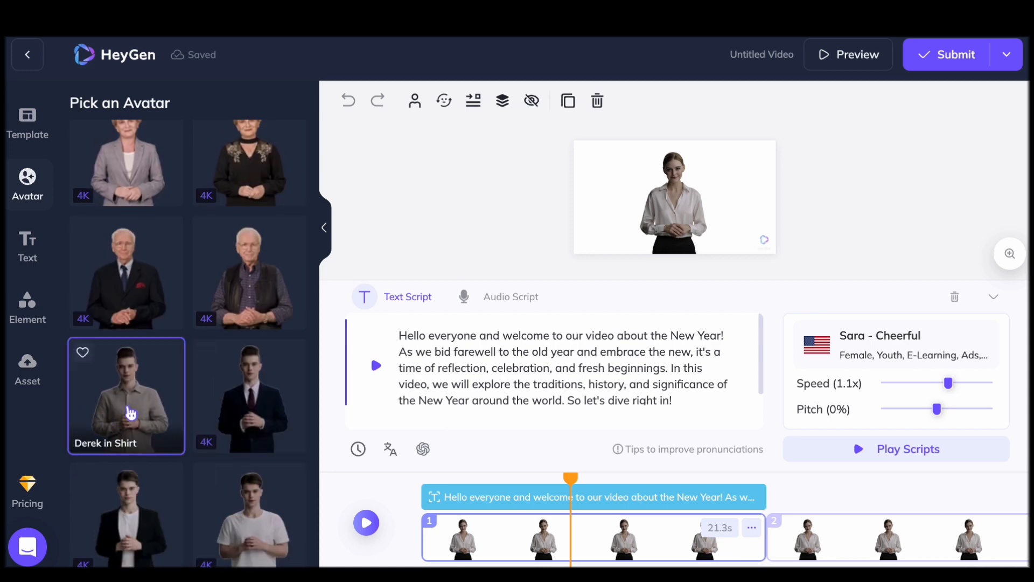
scroll(130, 414, "up", 1)
scroll(130, 414, "up", 5)
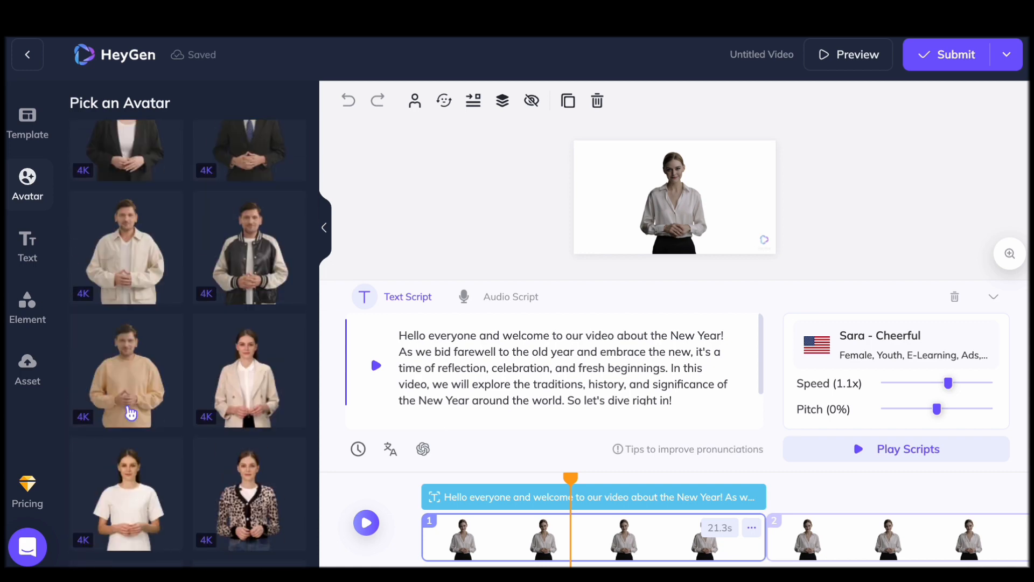
left_click(258, 374)
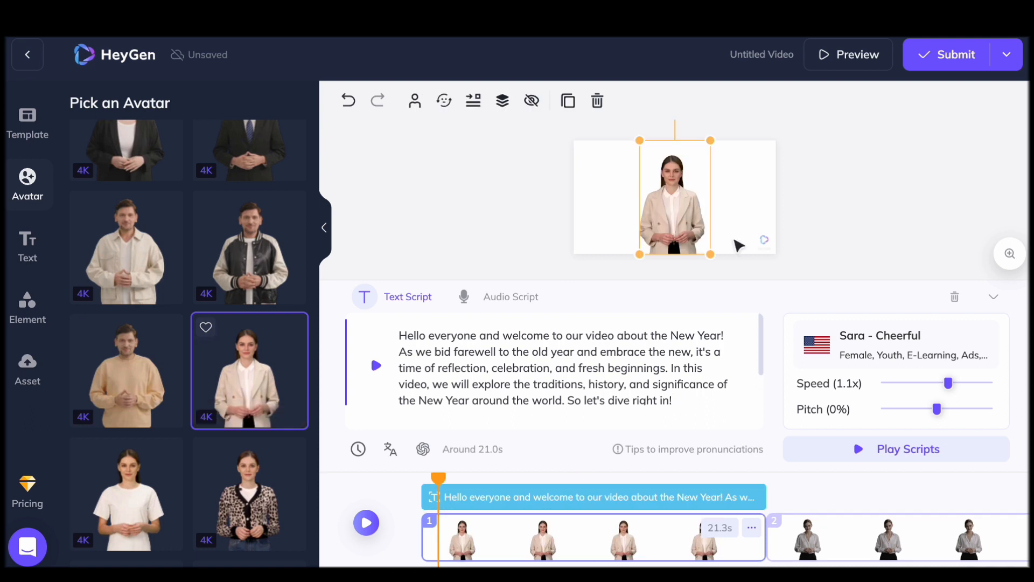
Play back the first scene's narration with the chosen avatar, pausing and resuming it
left_click(366, 522)
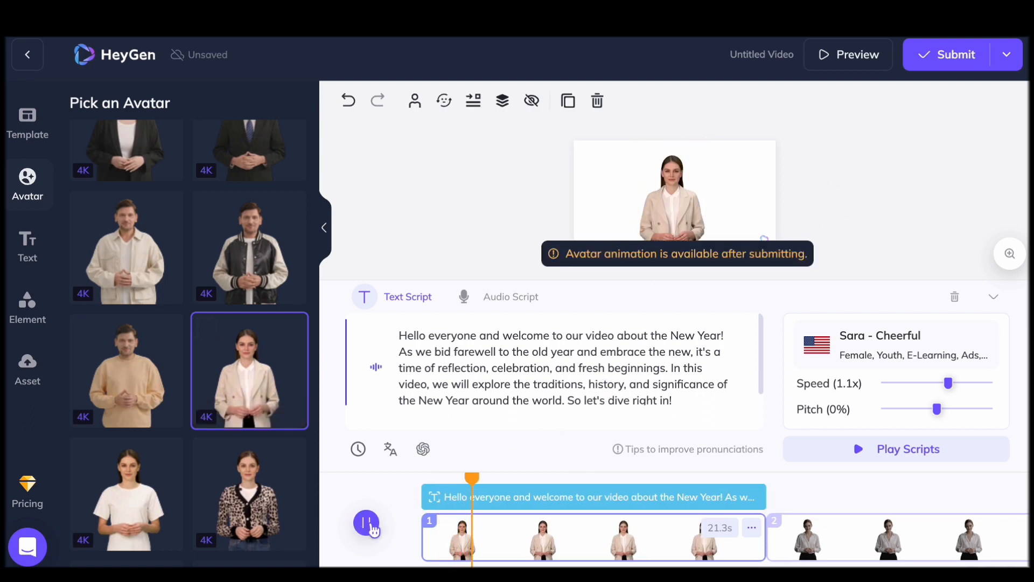
left_click(371, 528)
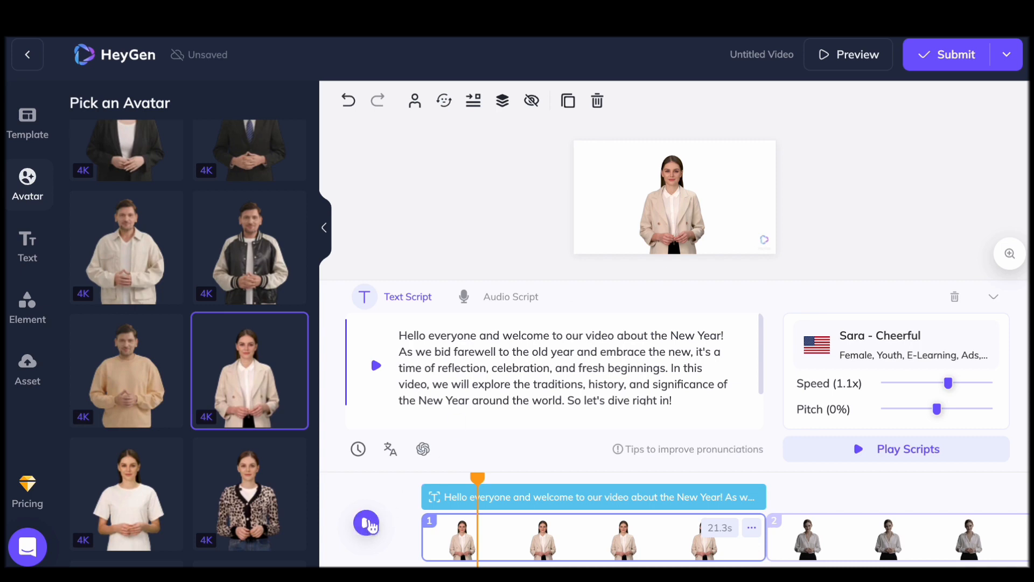
left_click(366, 522)
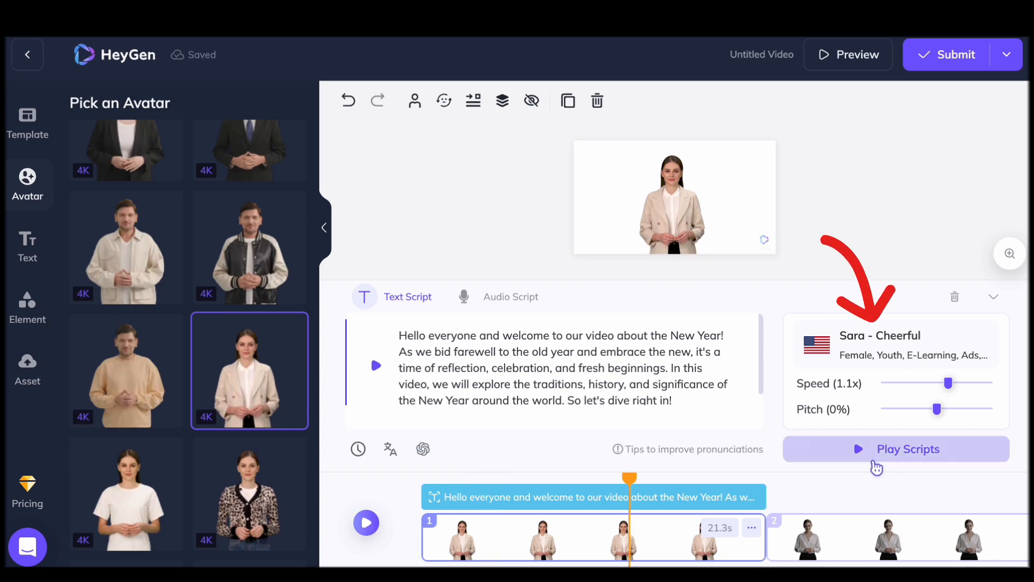
Check the voice speed and pitch controls and the remaining scenes, and listen to the Jenny - Professional voice sample
left_click_drag(949, 383, 932, 410)
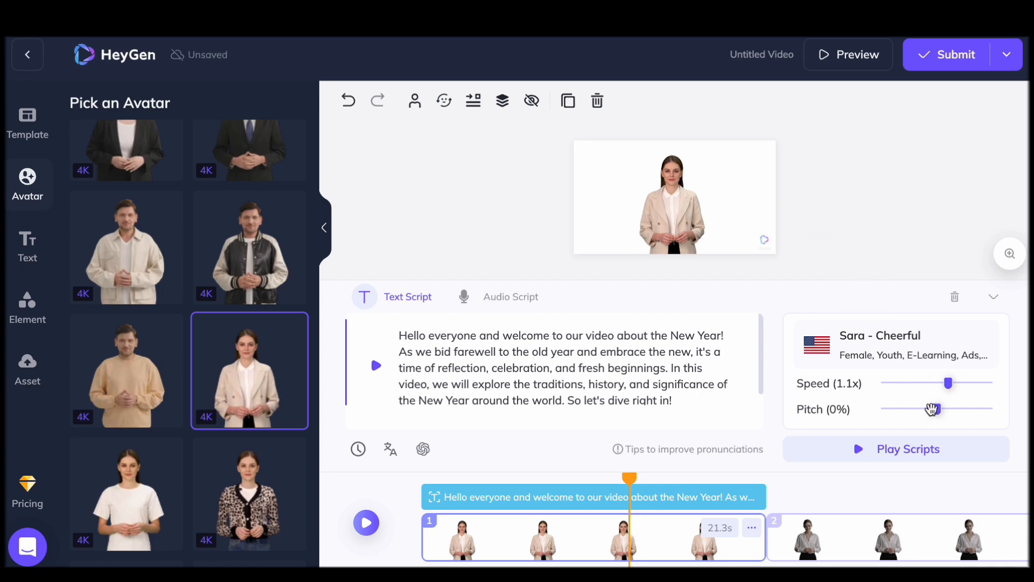
scroll(720, 530, "right", 20)
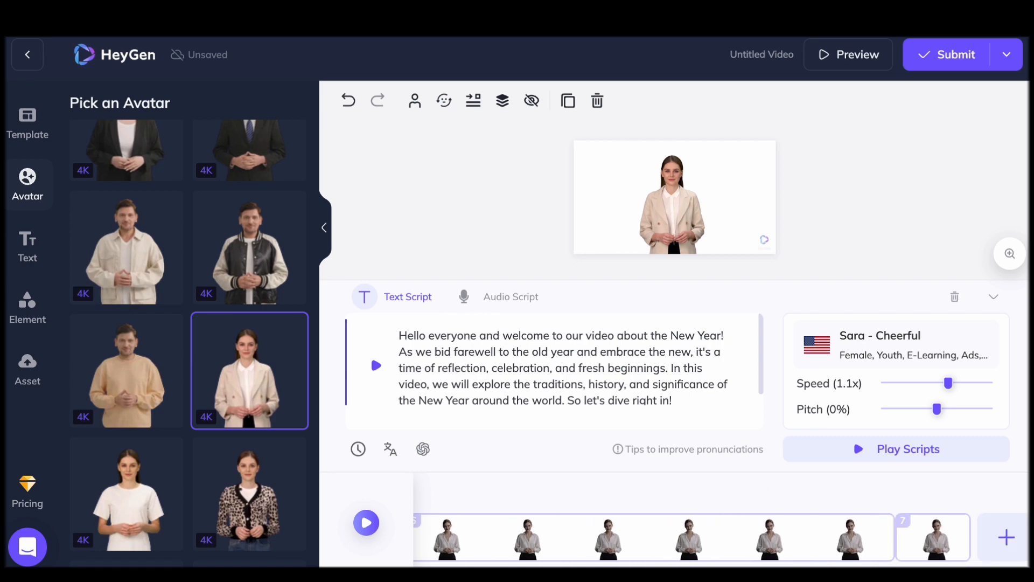
left_click(889, 344)
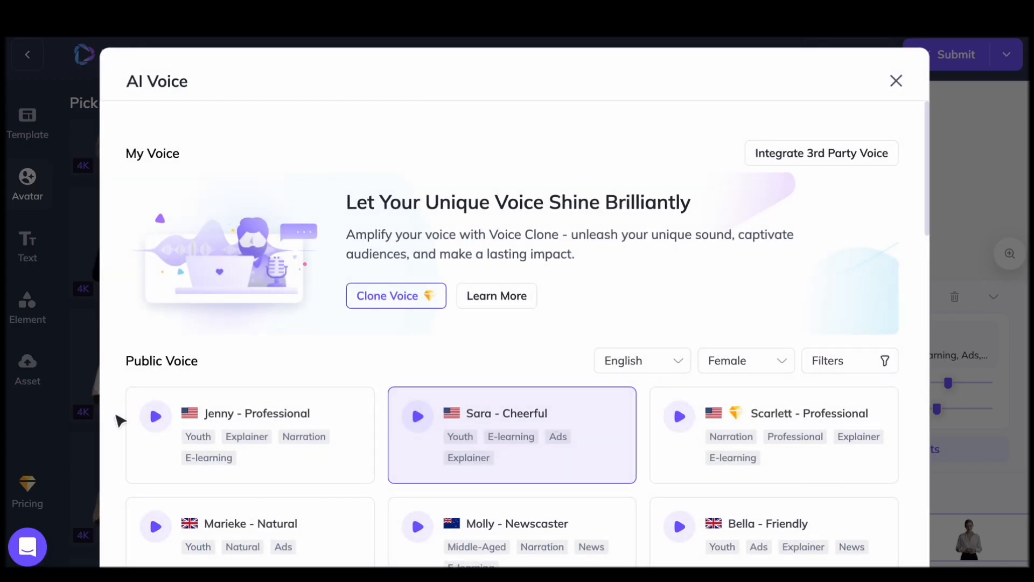
left_click(156, 416)
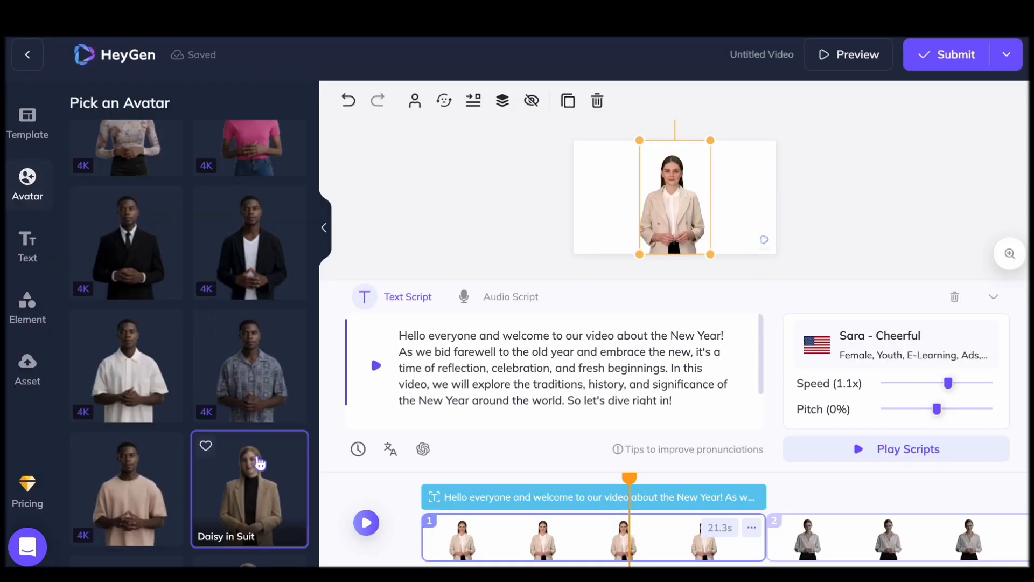
Apply the cartoon man photo avatar to the first scene and try the Mona Lisa photo avatar in its place
scroll(258, 463, "down", 15)
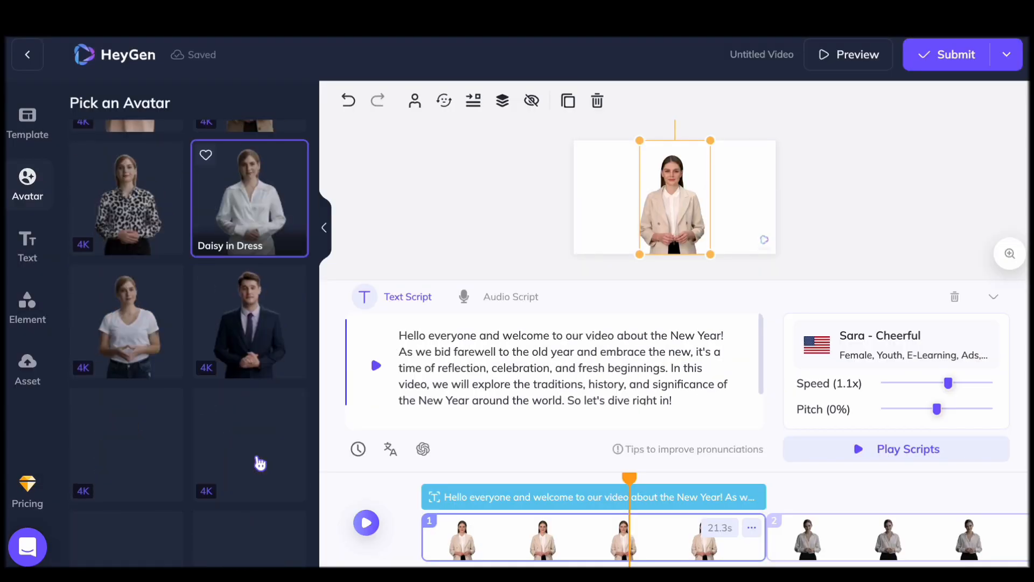
scroll(260, 495, "up", 15)
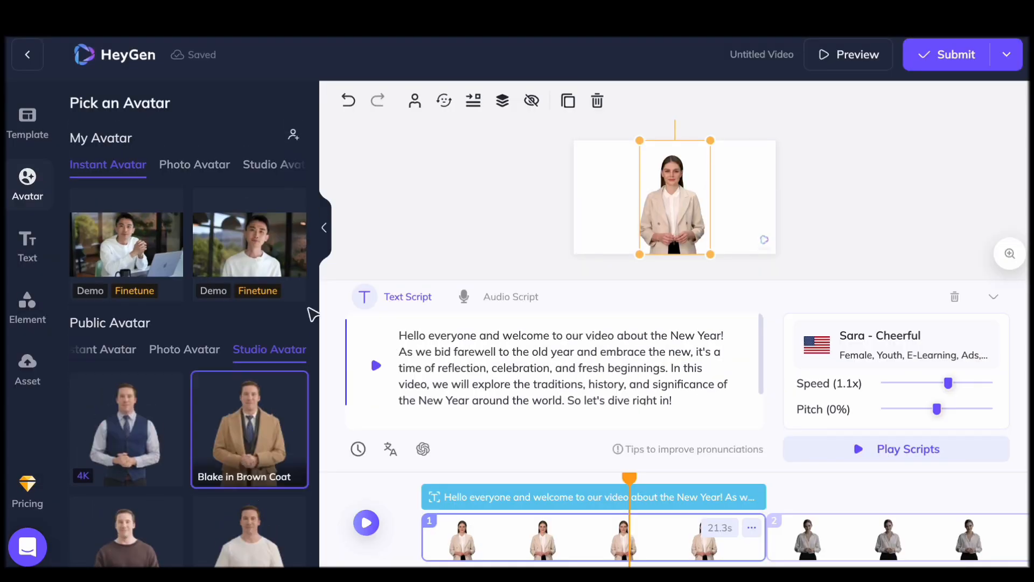
left_click(219, 171)
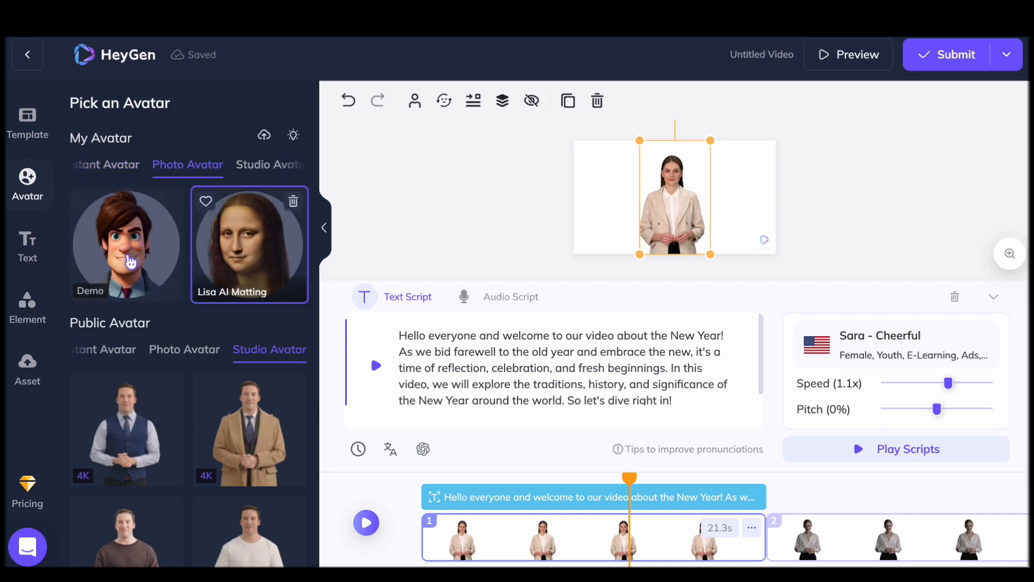
left_click(129, 260)
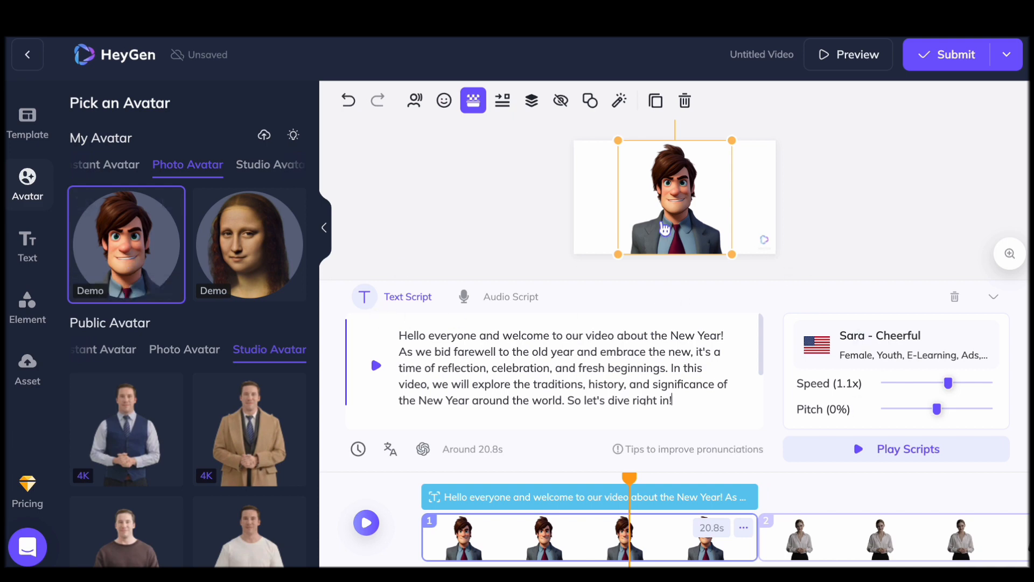
left_click(254, 266)
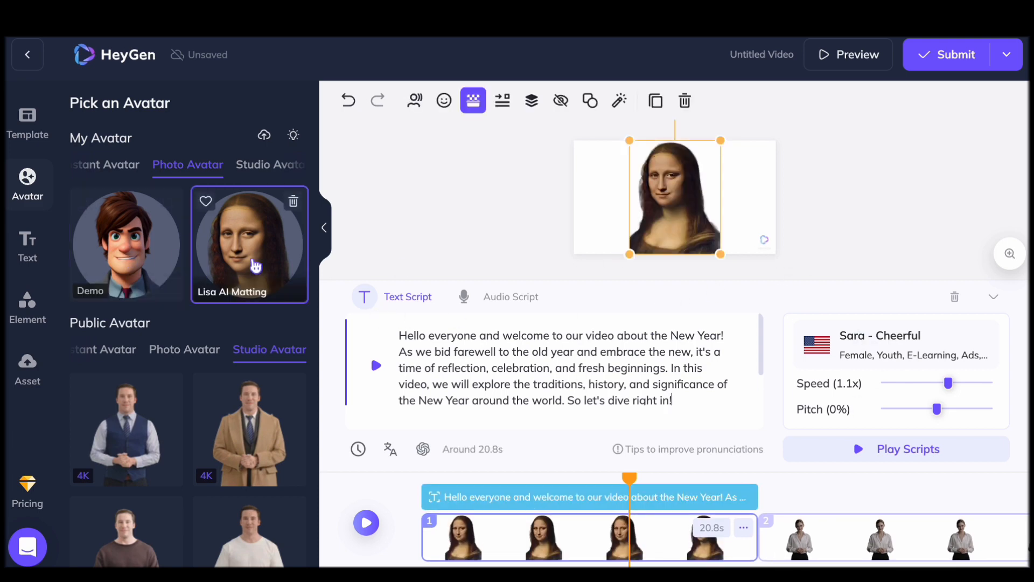
Undo the last photo avatar change and open the AI Outfit generator for the studio avatars
left_click(266, 170)
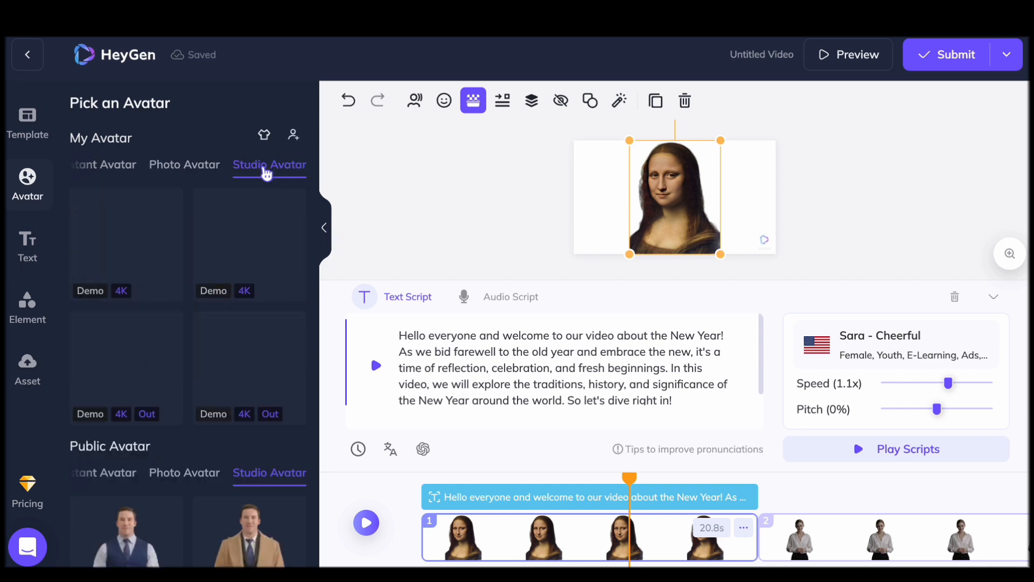
key("ctrl+z")
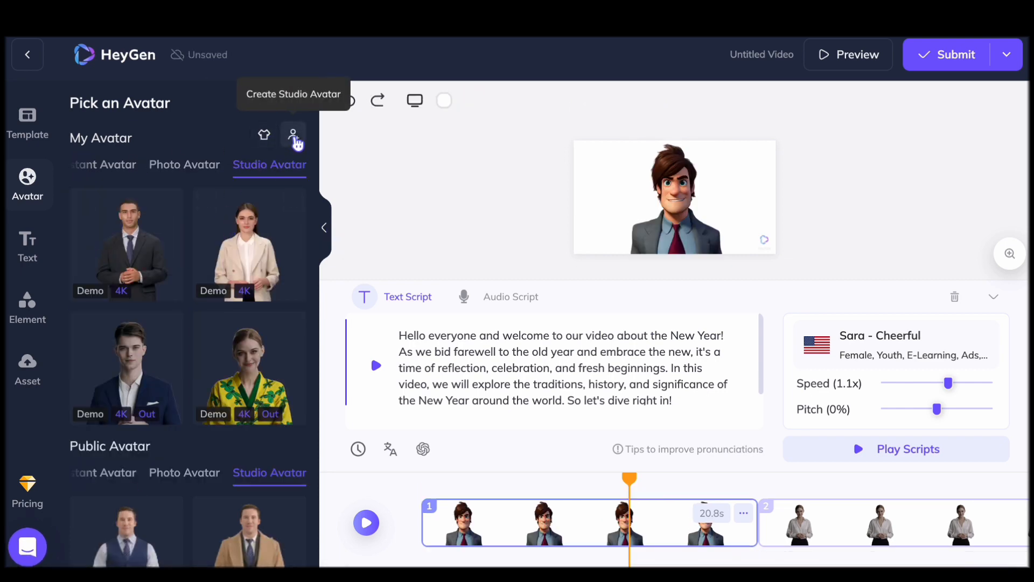
left_click(274, 135)
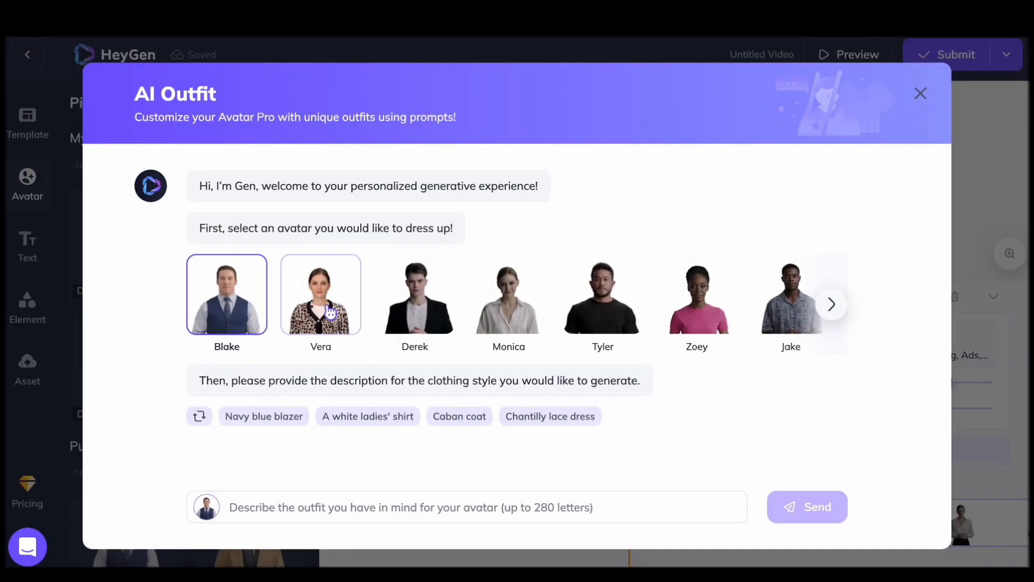
Request a formal color red gown for Vera and generate the suggested long-sleeved red ball gown with a sweetheart neckline
left_click(330, 311)
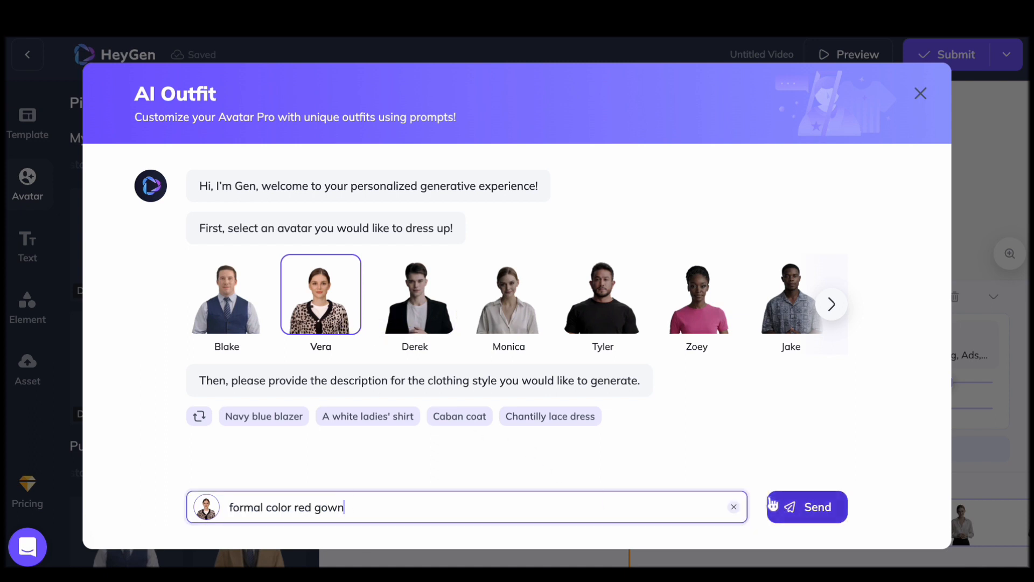
left_click(806, 506)
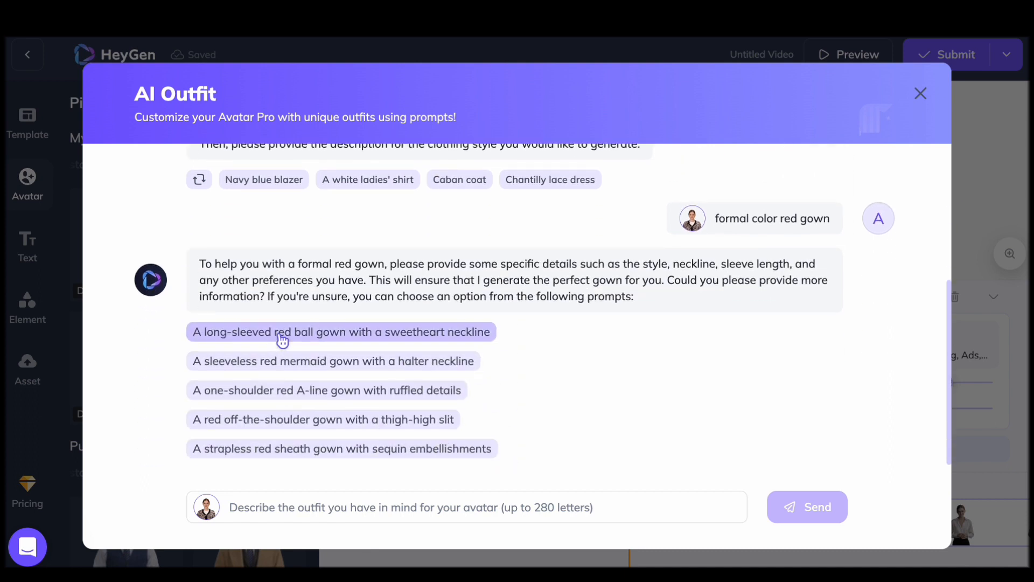
left_click(283, 333)
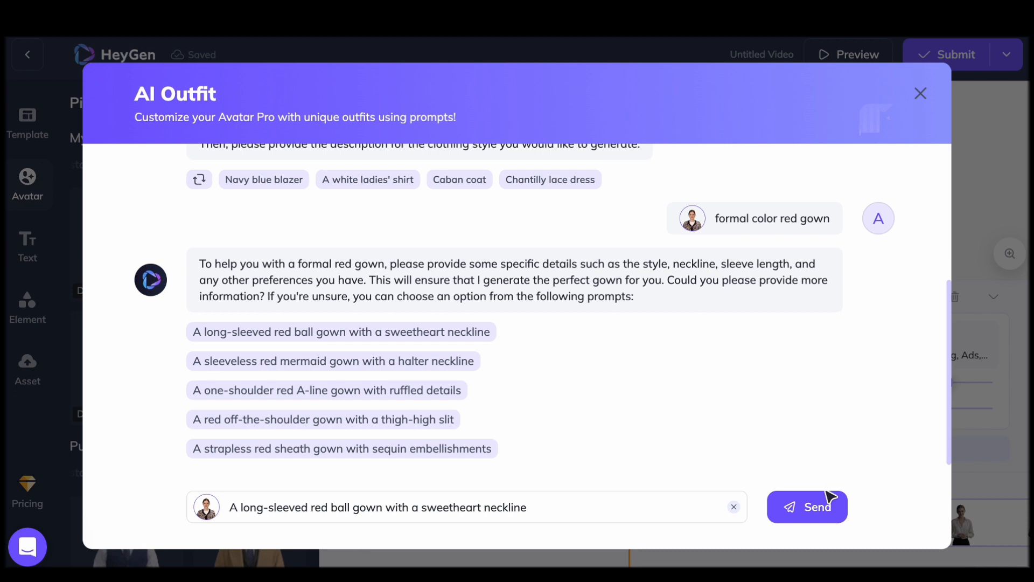
left_click(829, 496)
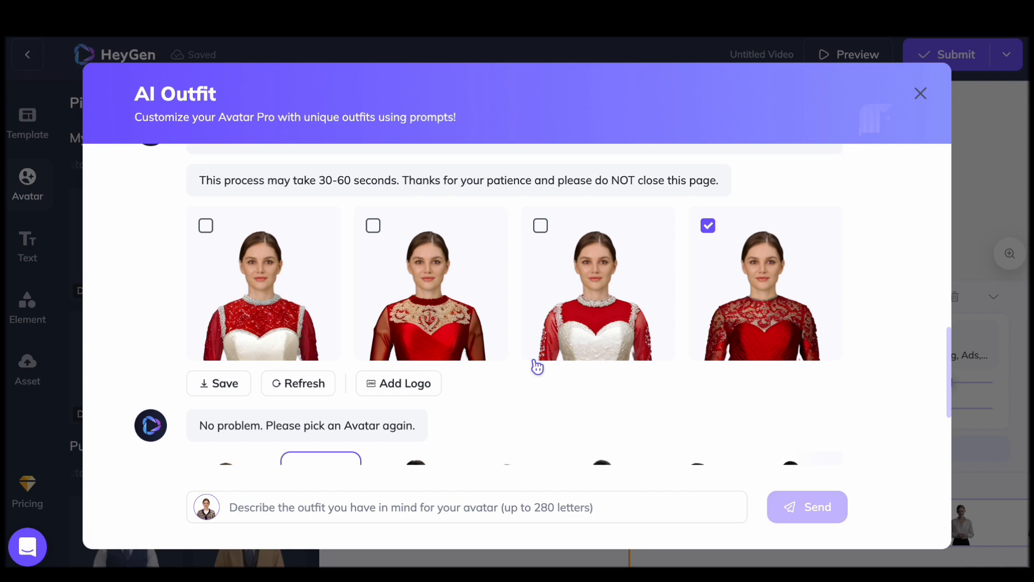
Save the fourth generated outfit, the all-red lace gown, and apply the resulting Vera avatar to the first scene
left_click(211, 382)
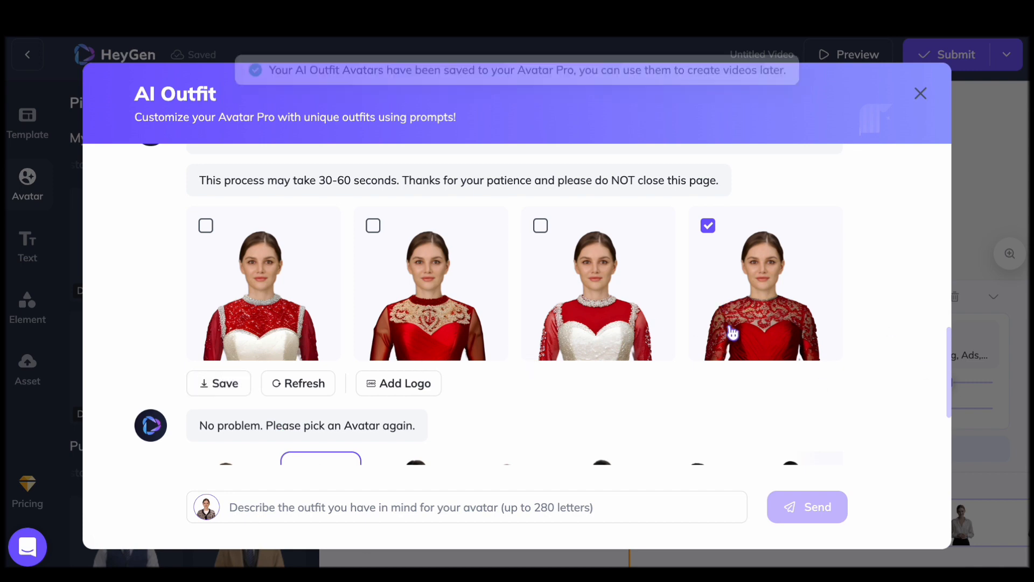
left_click(920, 93)
left_click(143, 262)
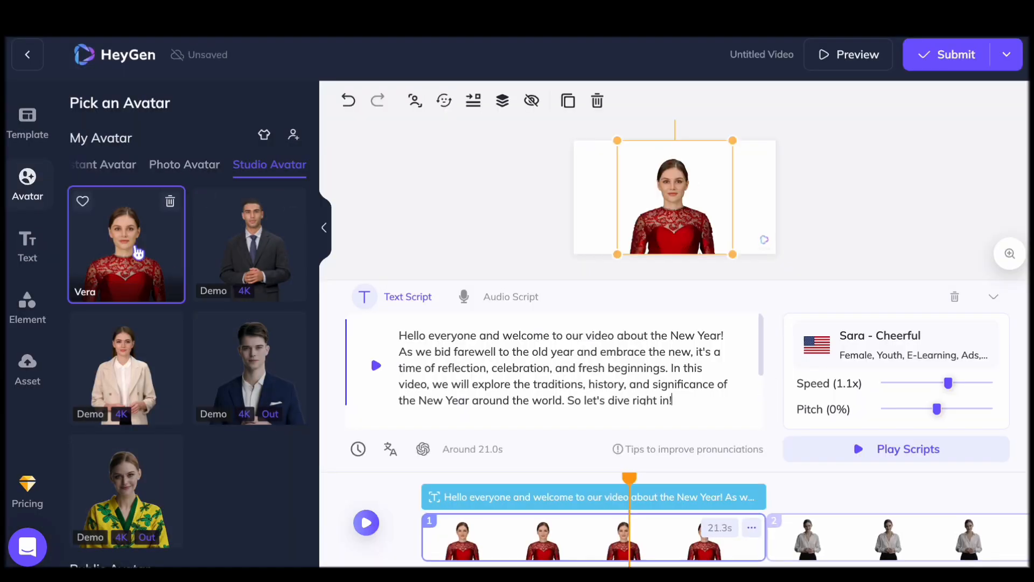
Assign the demo avatar in the yellow floral shirt to scene 4 and the woman in the blue blazer to scene 5
left_click(850, 490)
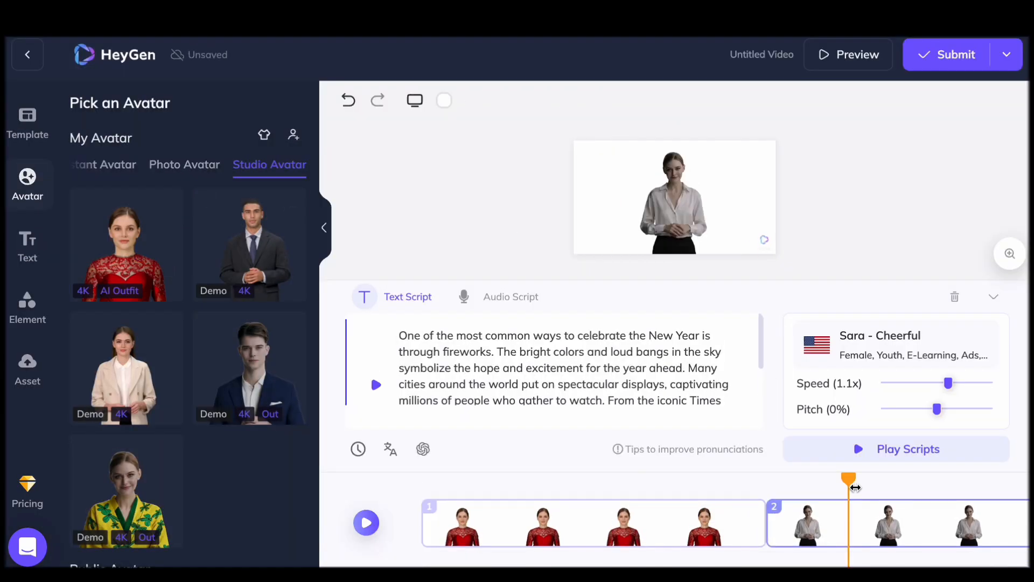
scroll(897, 522, "right", 18)
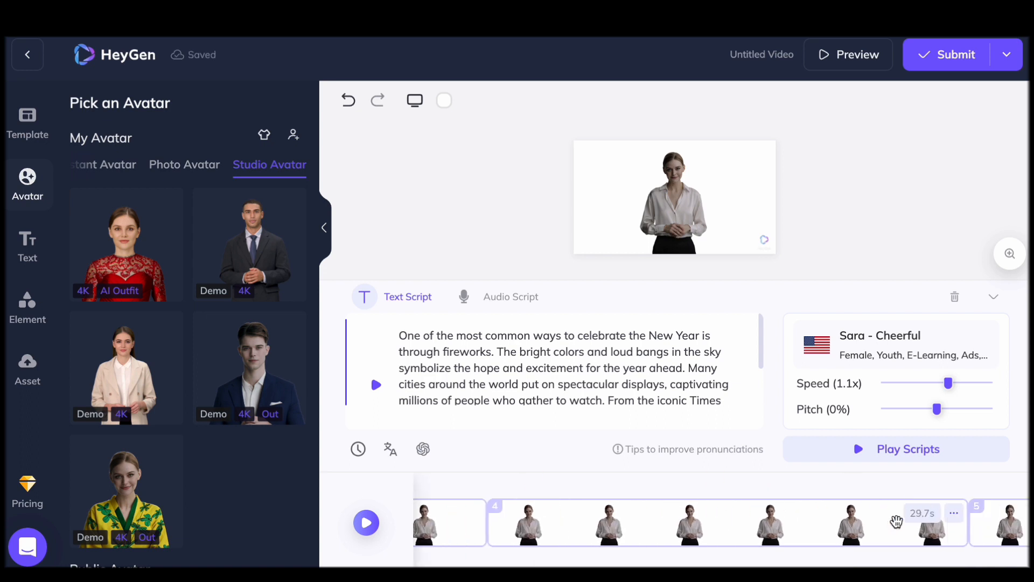
left_click(645, 519)
left_click(586, 520)
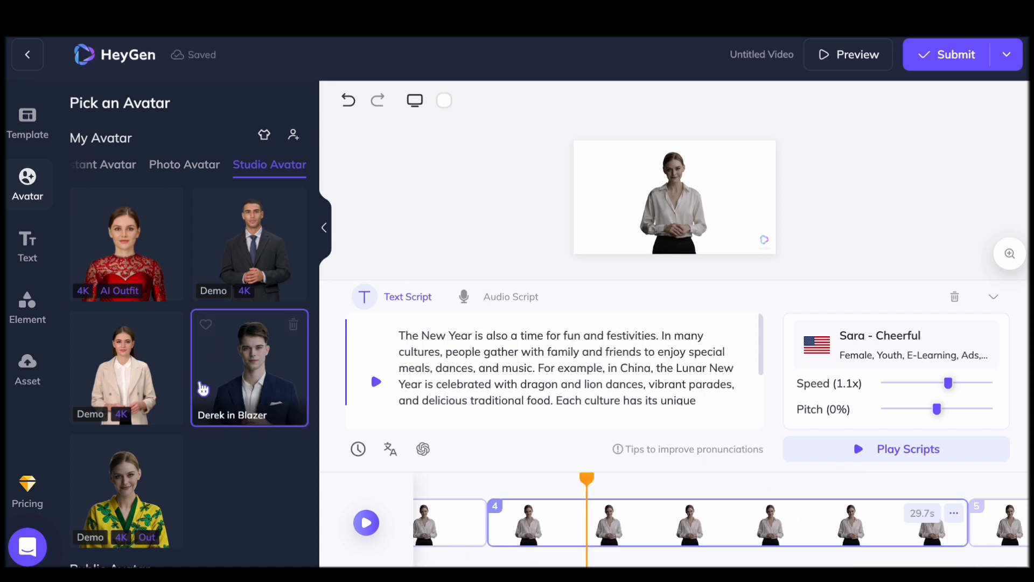
scroll(203, 388, "down", 4)
left_click(139, 273)
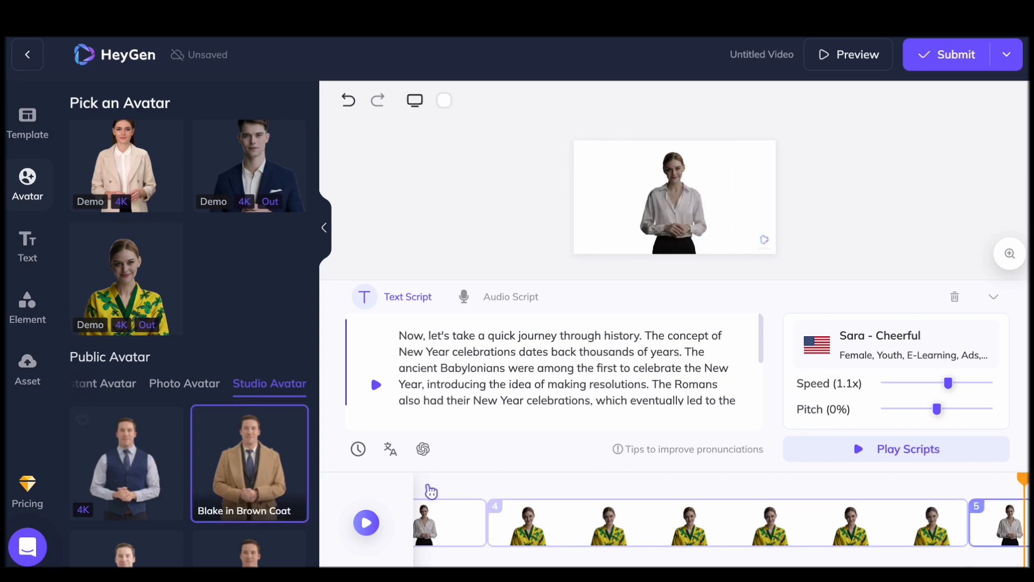
scroll(139, 397, "down", 10)
left_click(249, 468)
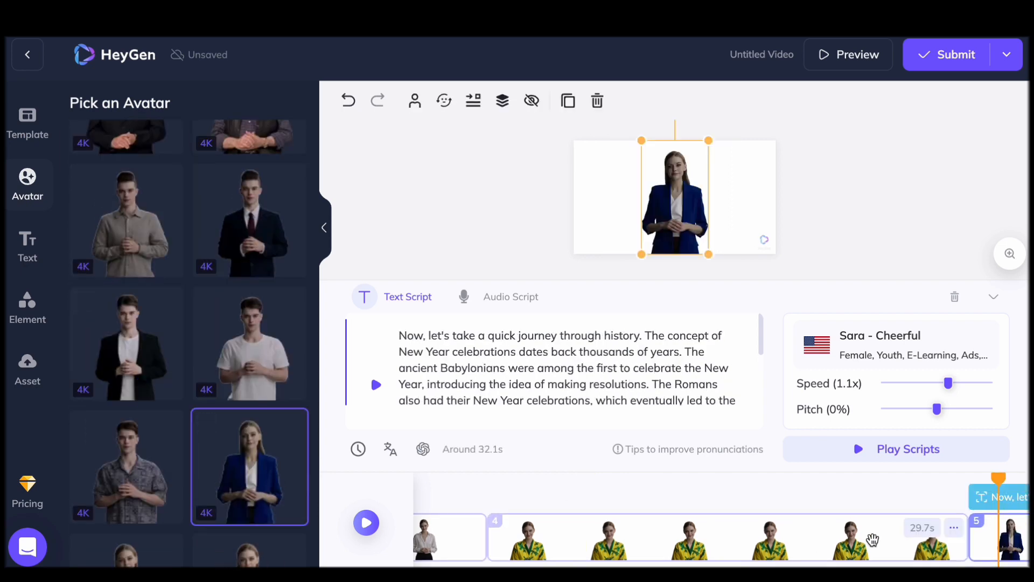
Assign Monica in Pink Shirt to scene 6 and the woman in the white sleeveless top to scene 7
scroll(872, 539, "right", 5)
left_click(716, 527)
left_click(243, 365)
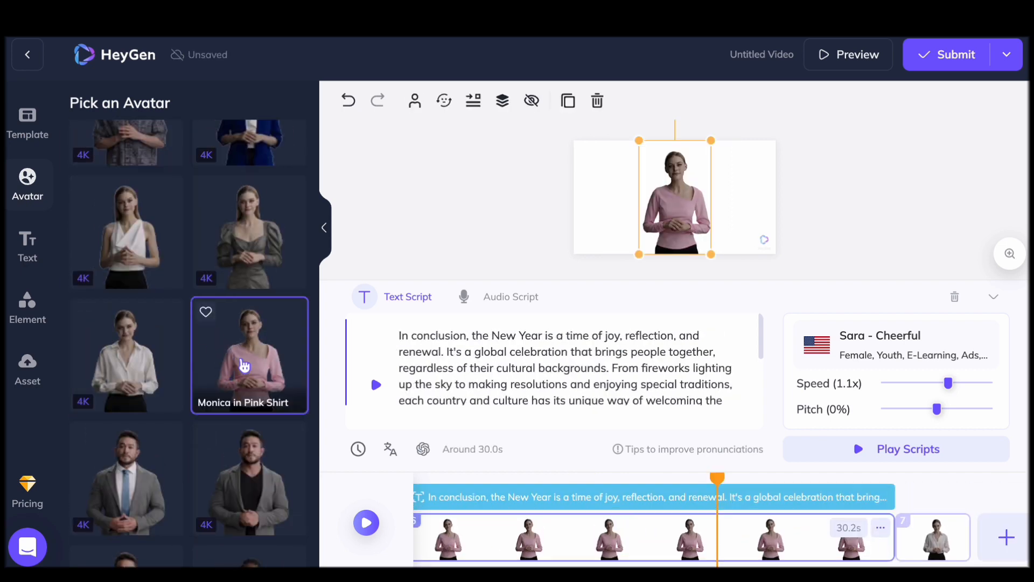
left_click(937, 538)
left_click(134, 237)
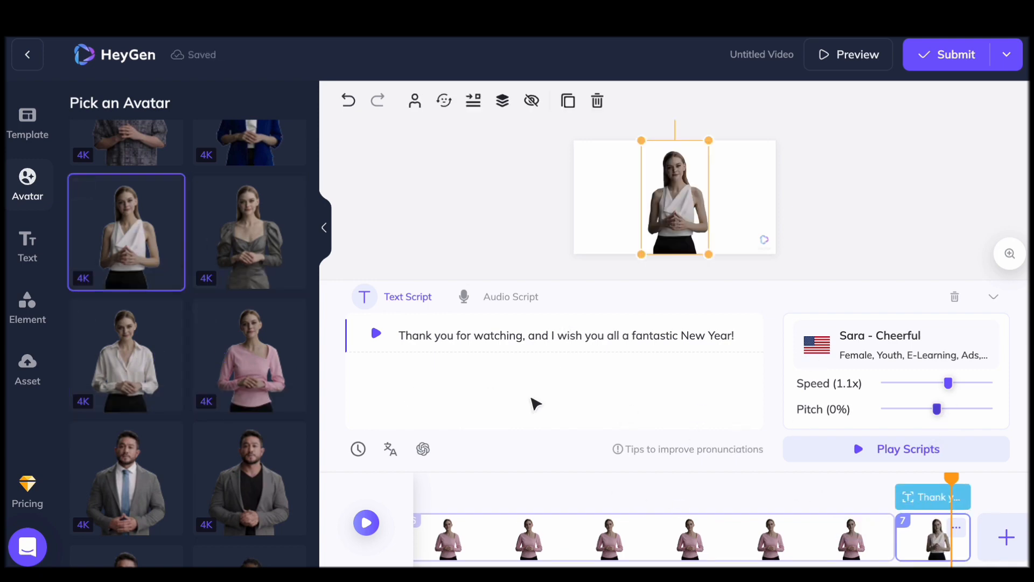
Browse the other avatars offered in the personal and public collections
scroll(198, 457, "up", 10)
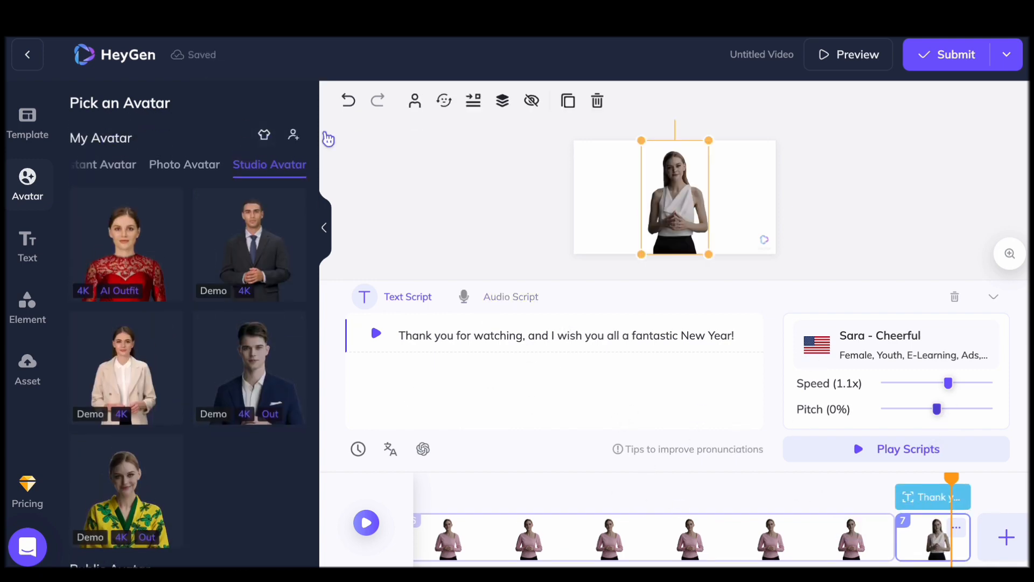
left_click(115, 162)
scroll(240, 434, "down", 5)
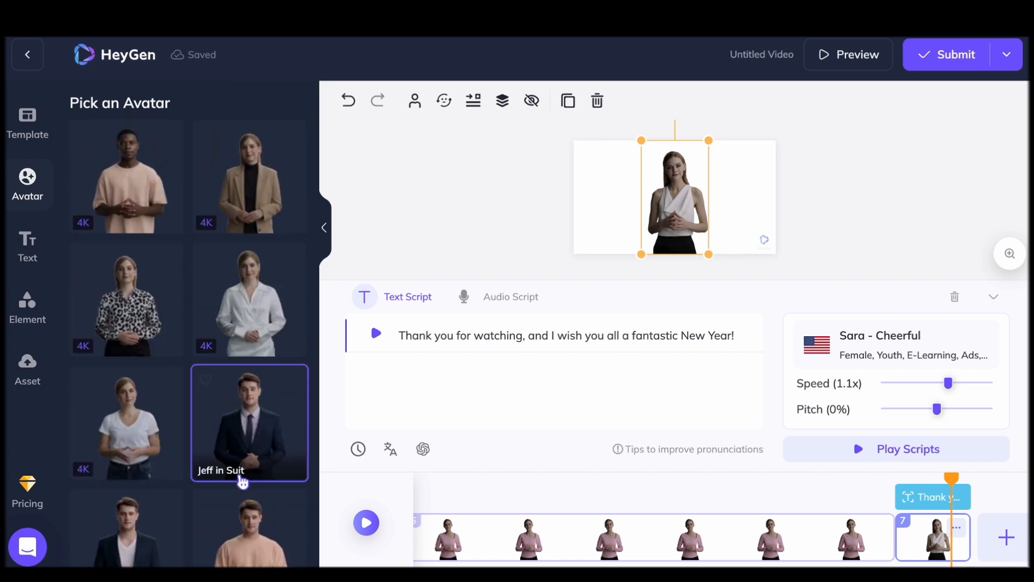
scroll(240, 480, "down", 5)
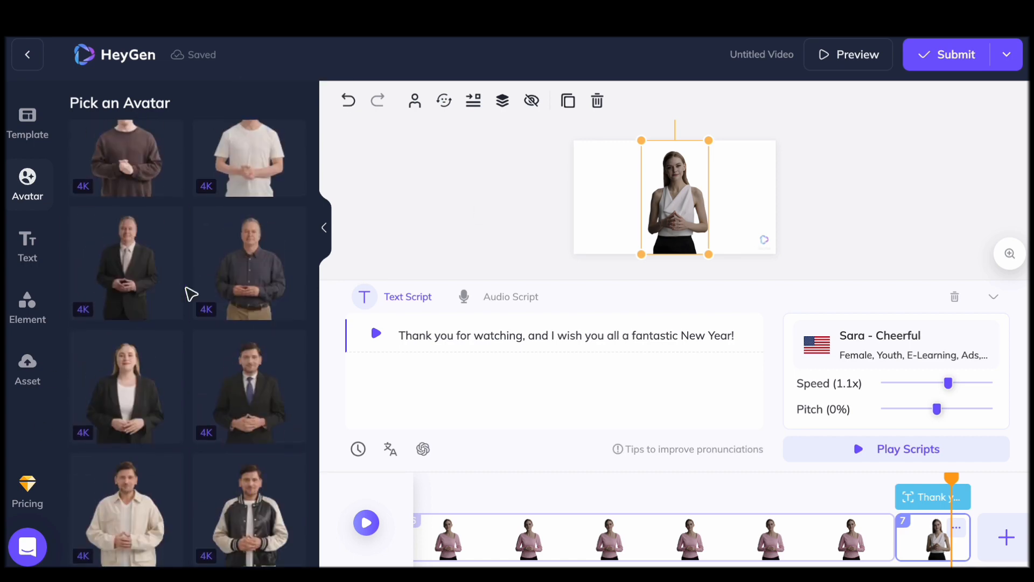
Add the Language Study Newsletter text preset to scene 7 and place it in the empty area beside the avatar's head
left_click(28, 245)
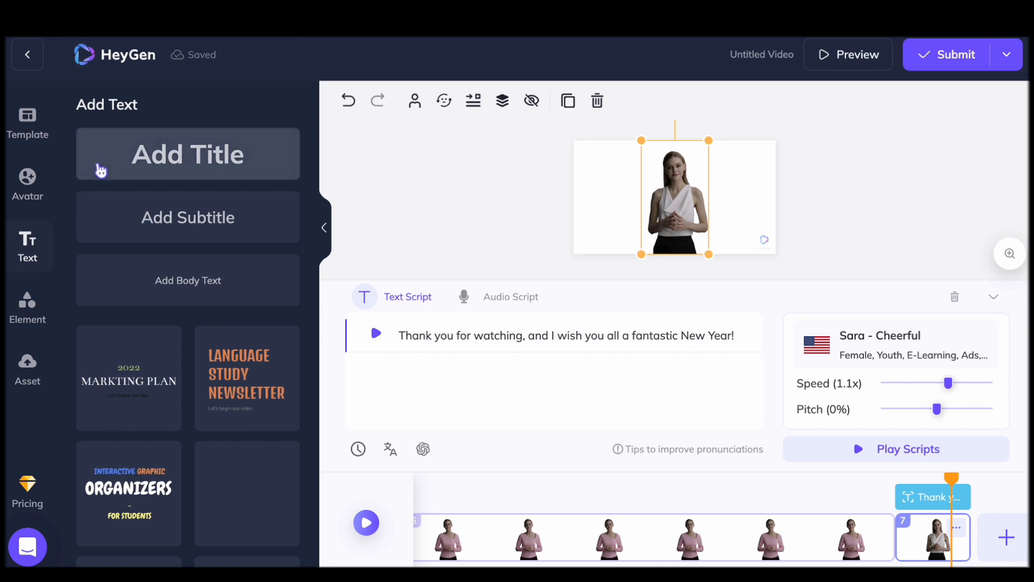
left_click(264, 384)
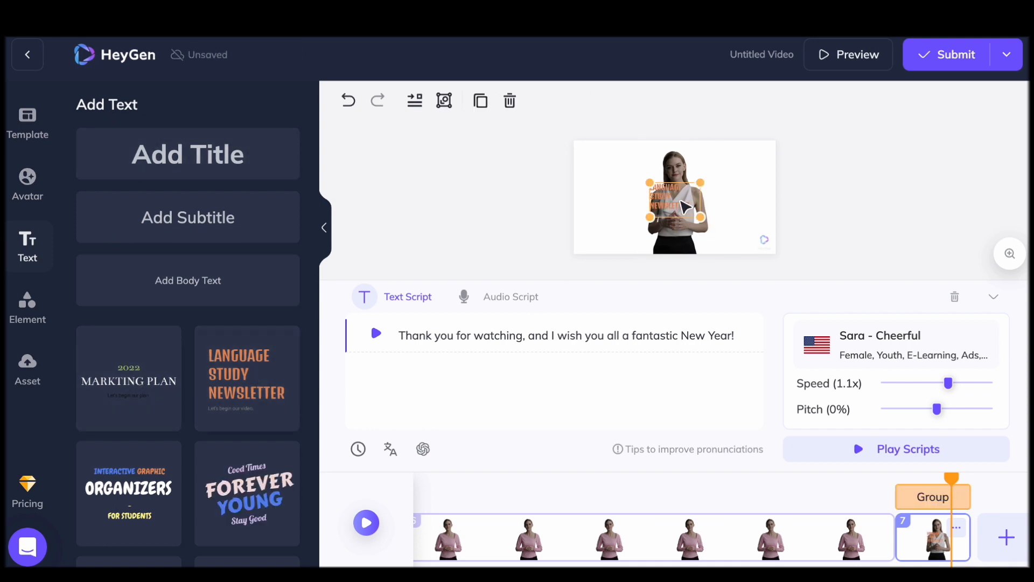
left_click_drag(685, 207, 631, 178)
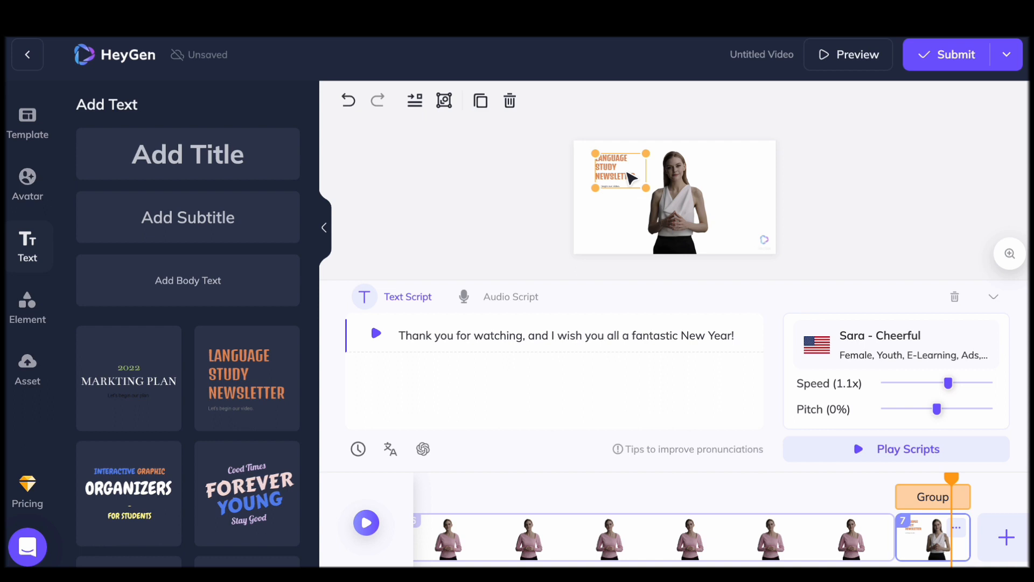
left_click_drag(630, 180, 622, 184)
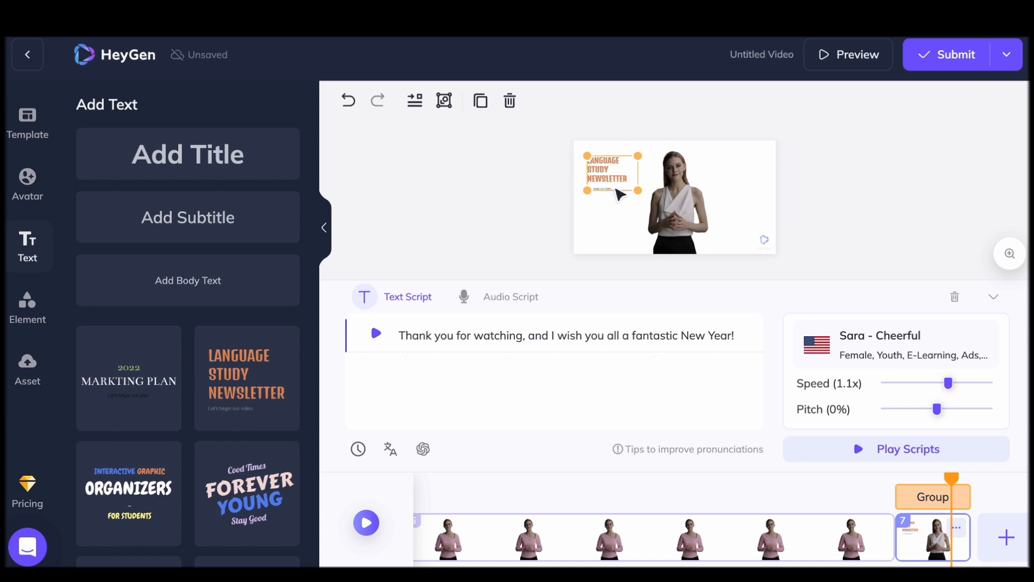
Replace the preset's heading with "Happy New Year!", adjust its placement slightly and remove the small line beneath it
double_click(610, 171)
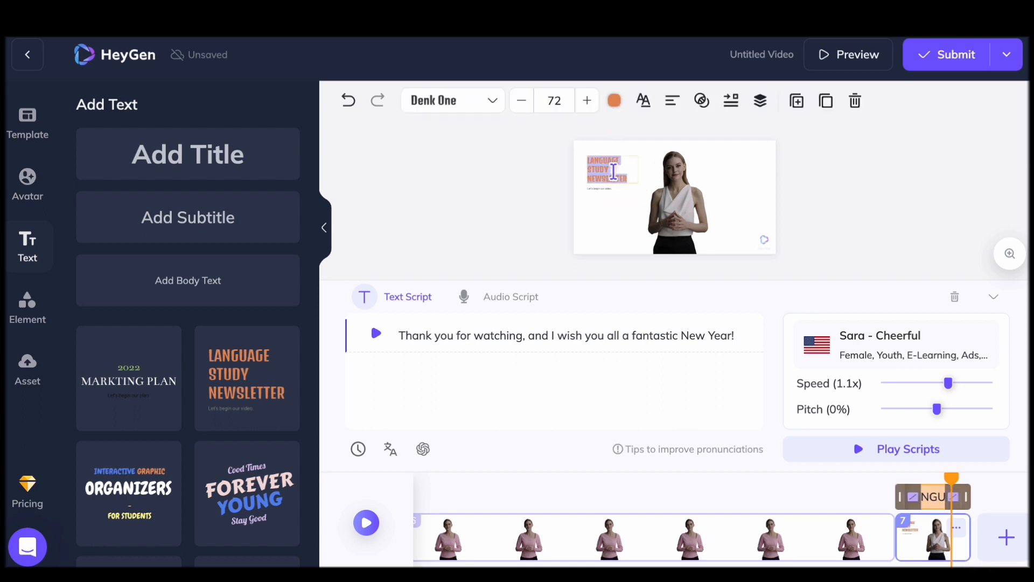
type("Happy New Year")
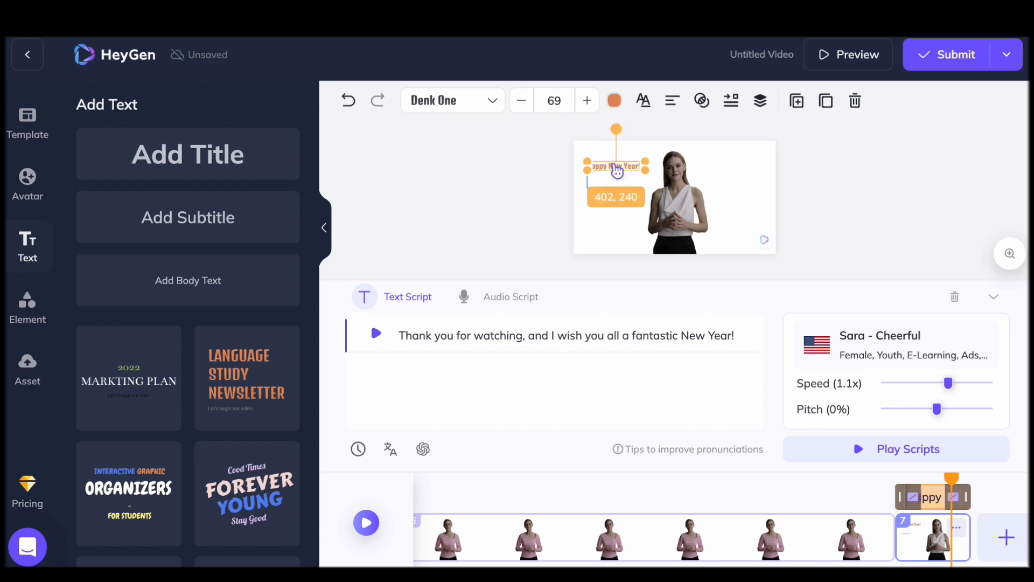
left_click_drag(617, 171, 620, 173)
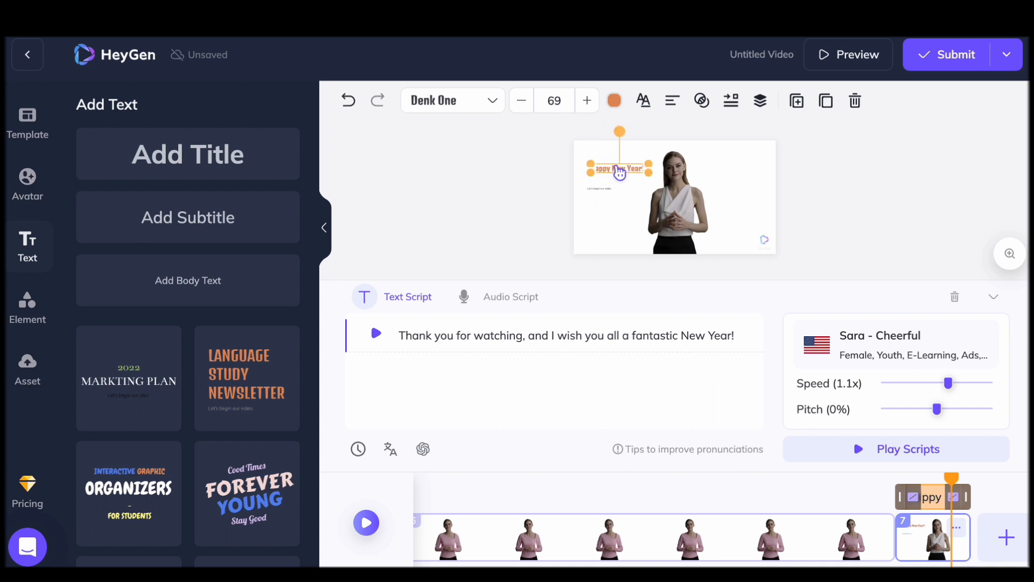
left_click(600, 189)
Return to scene 1 and examine the available frame, sticker and icon elements and the asset upload options
left_click(13, 312)
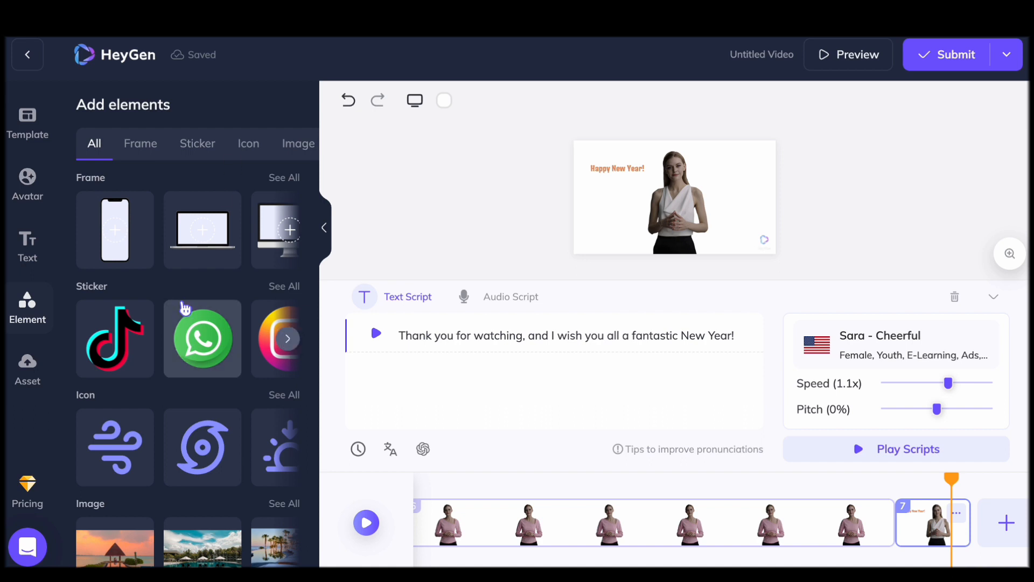
left_click(550, 215)
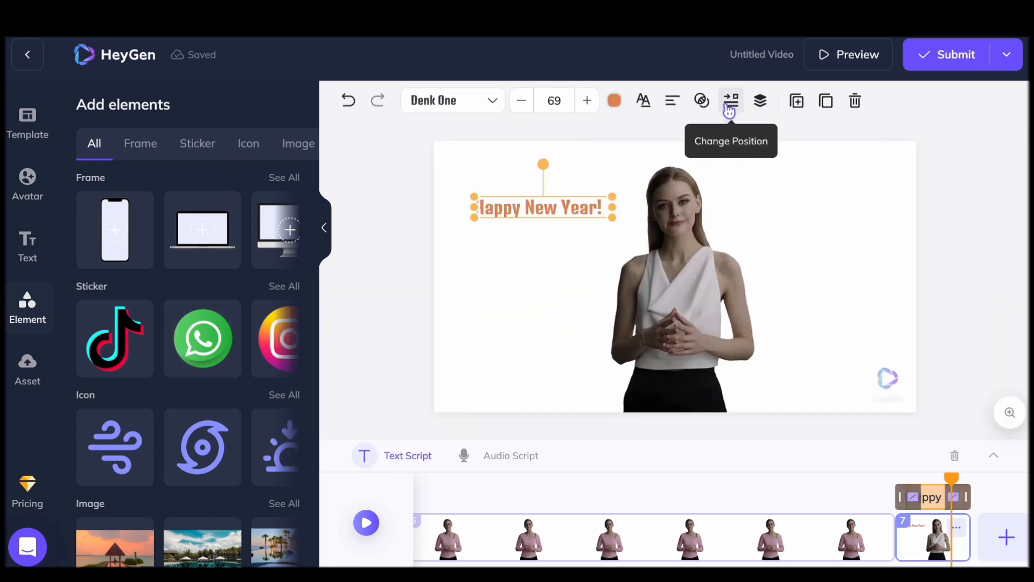
scroll(668, 533, "left", 10)
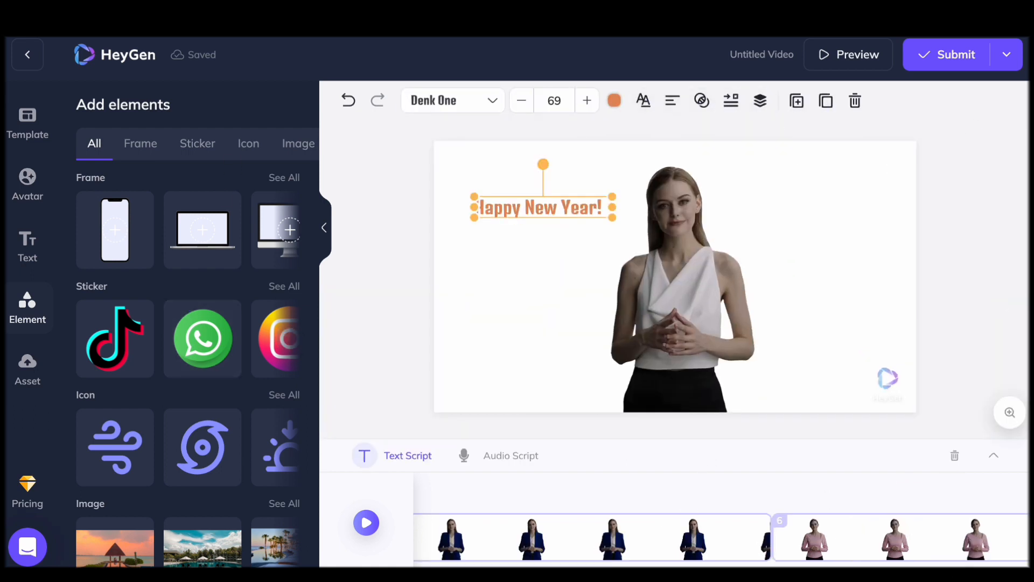
left_click(508, 548)
left_click(288, 338)
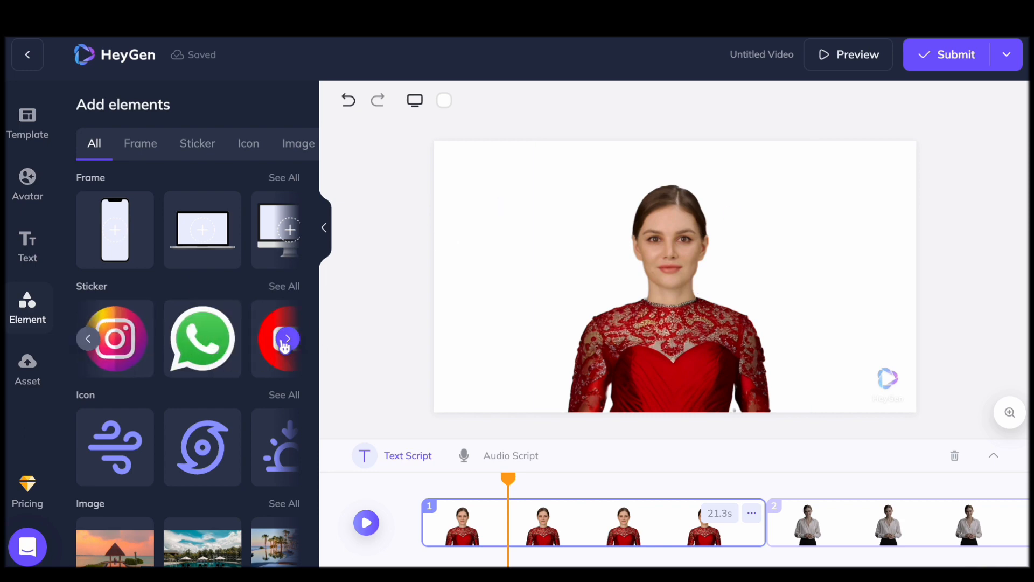
left_click(141, 144)
left_click(194, 147)
left_click(249, 145)
left_click(104, 149)
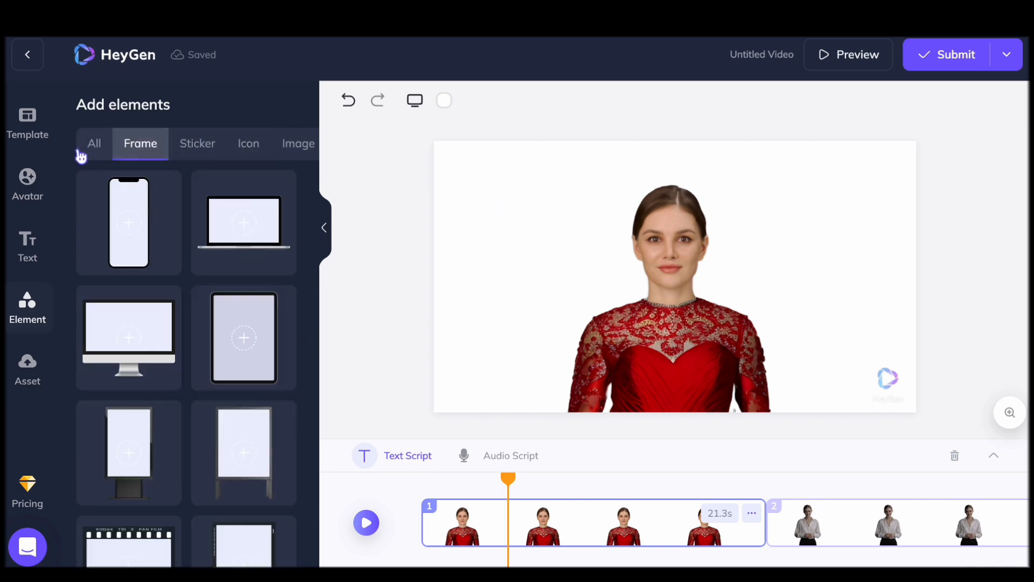
left_click(31, 377)
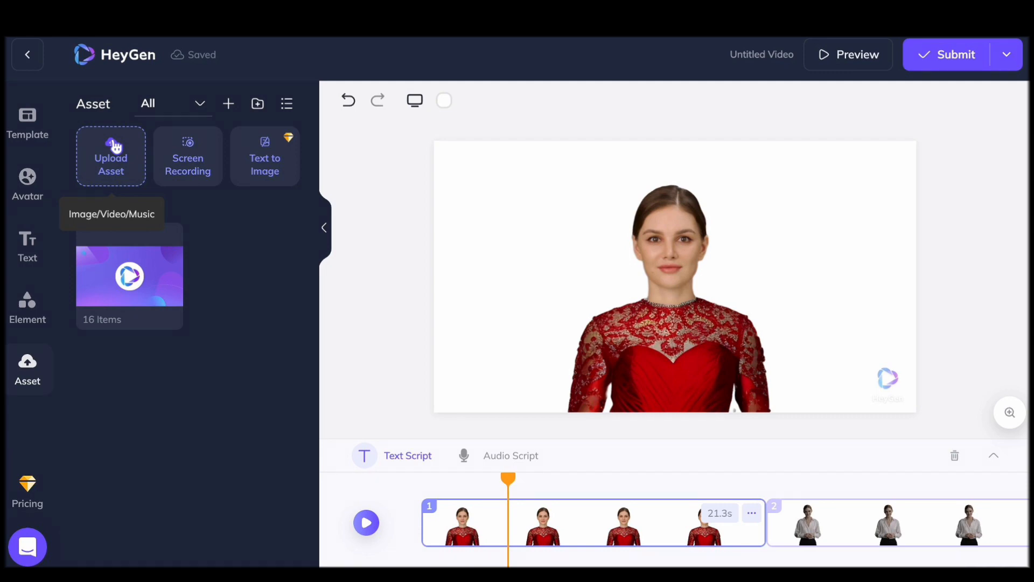
Insert the orange Modern Furniture template as a new scene after scene 1 and delete its circular avatar
left_click(35, 145)
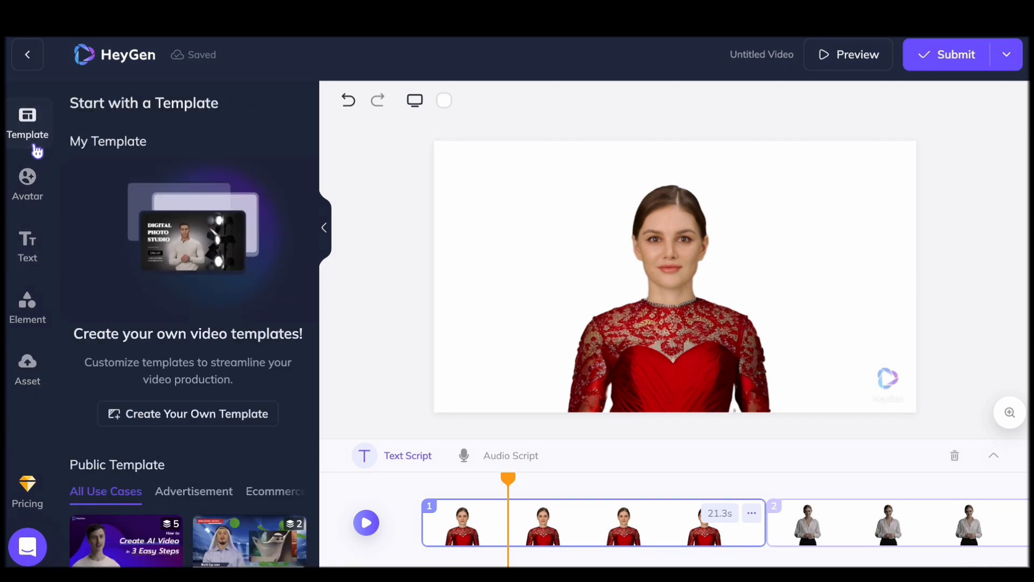
scroll(139, 366, "down", 5)
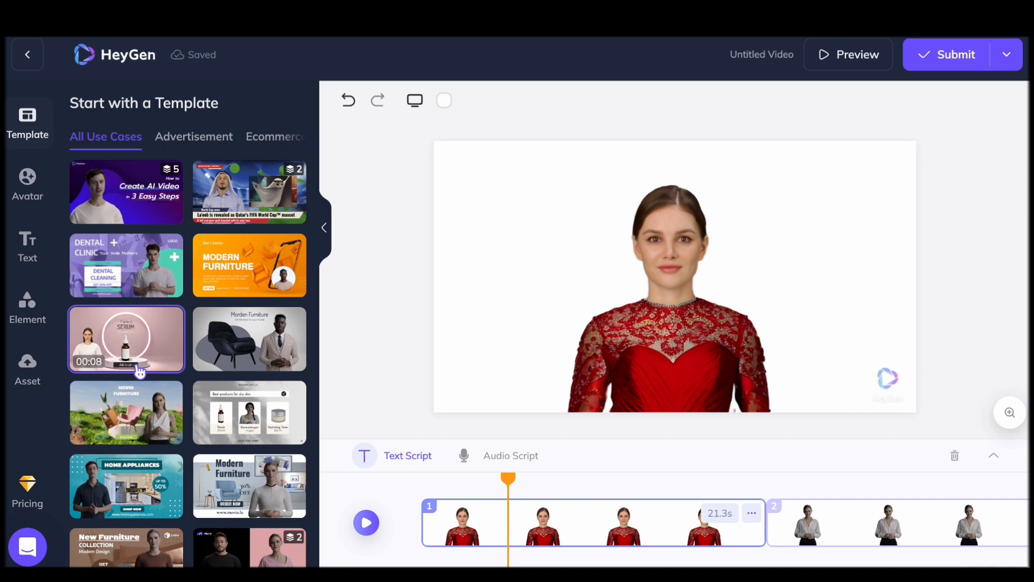
left_click(251, 255)
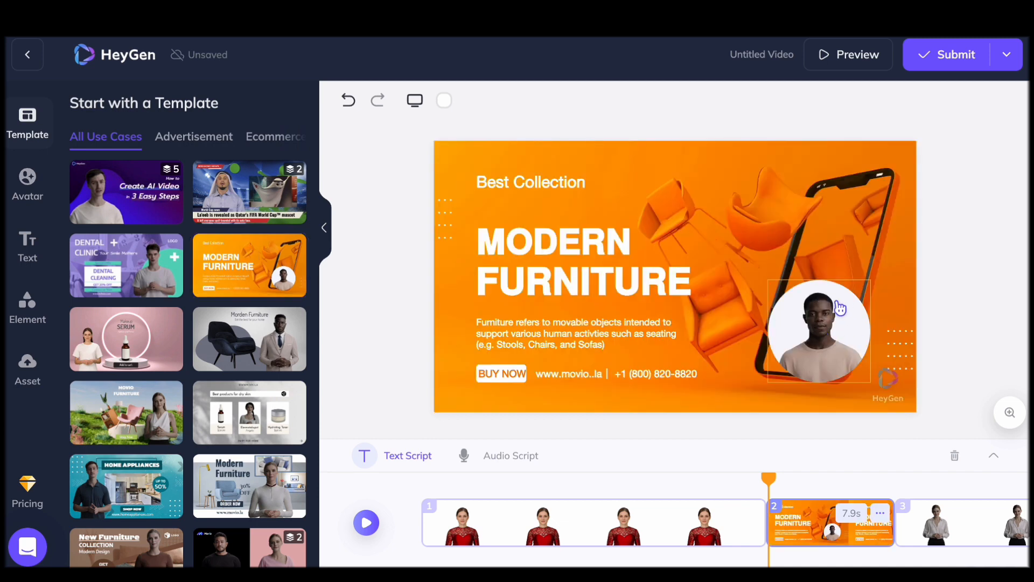
left_click(829, 332)
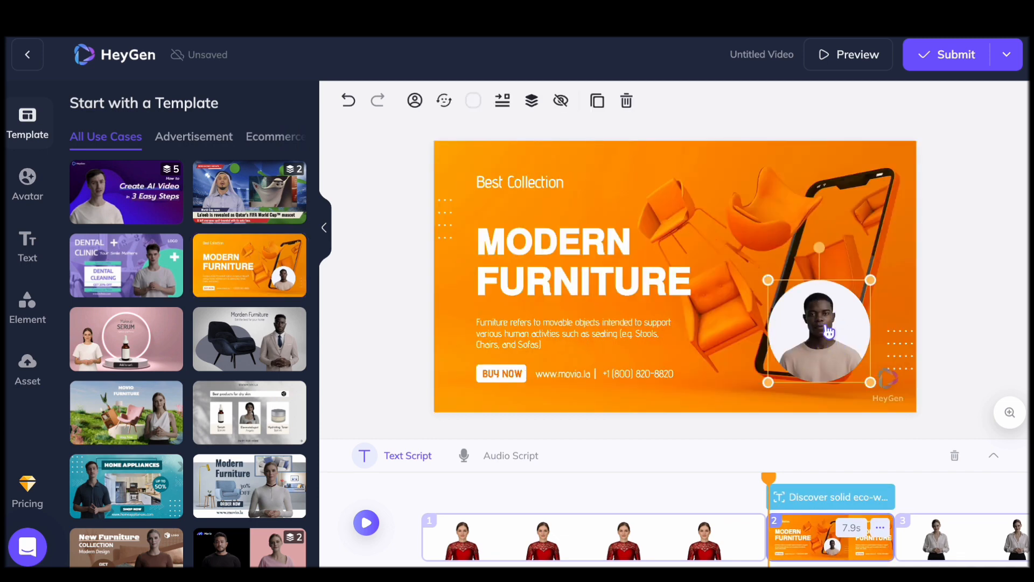
key("Delete")
Delete the orange Modern Furniture scene and confirm its removal
left_click(802, 536)
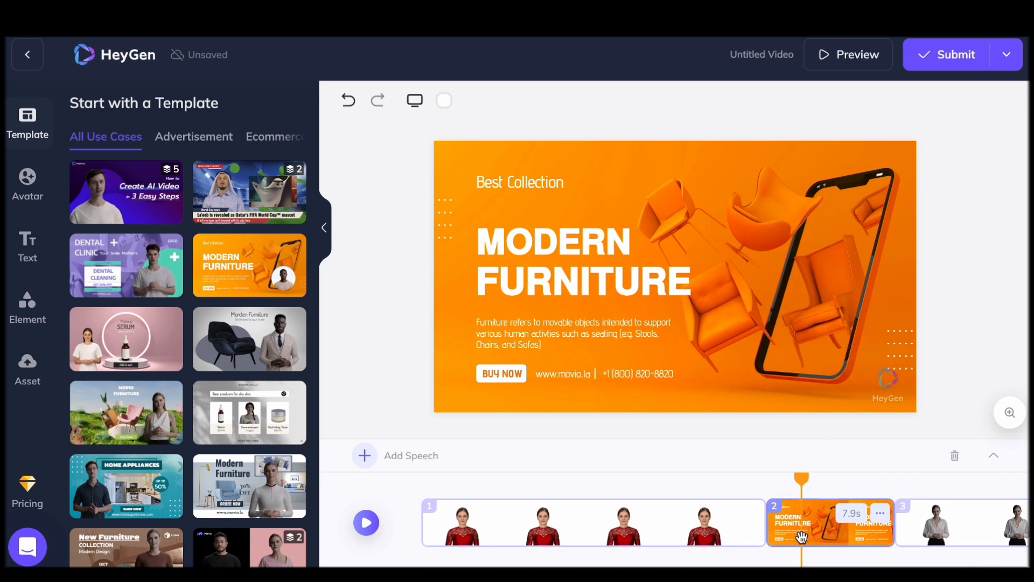
key("Delete")
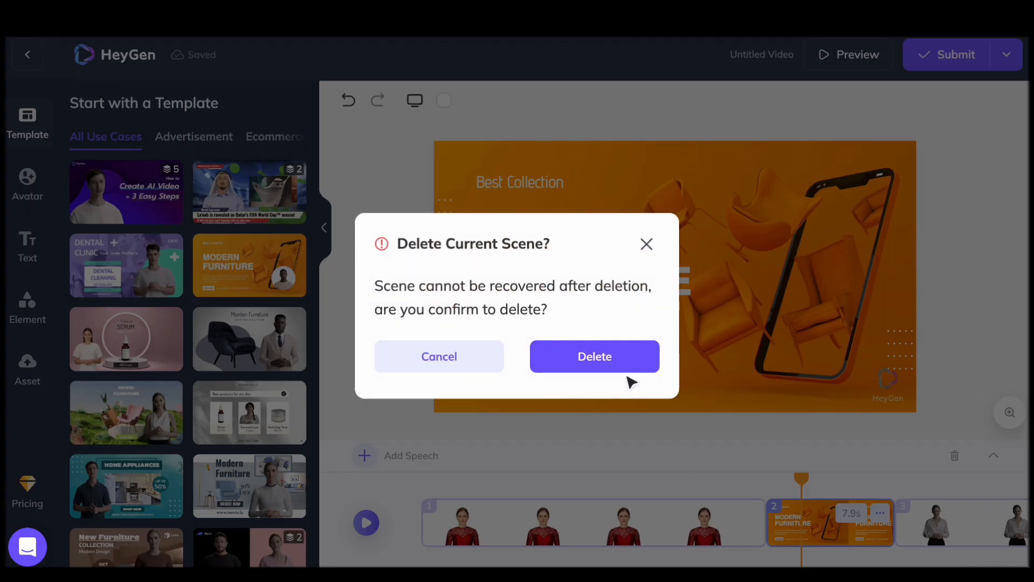
left_click(601, 360)
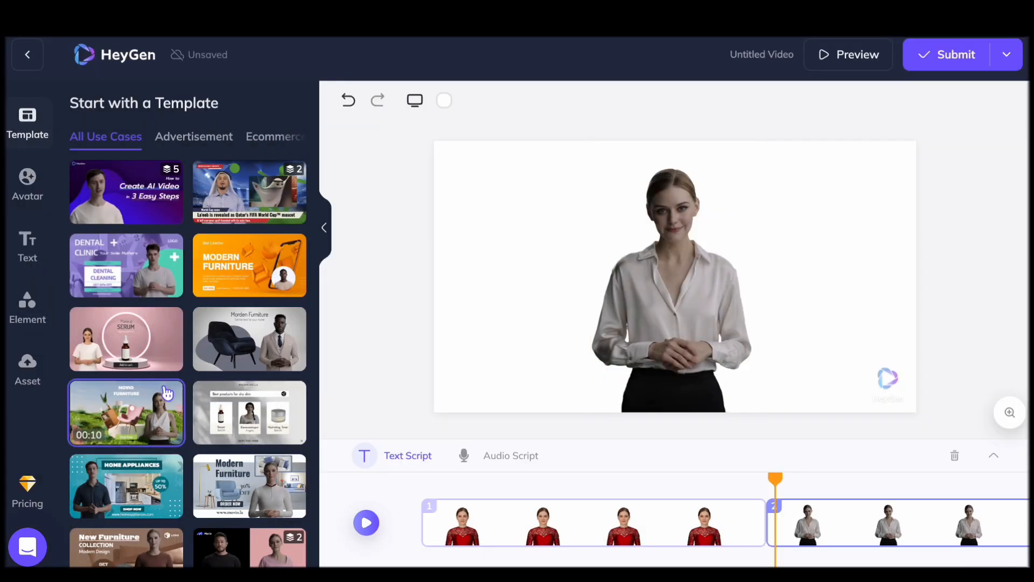
Delete both red Merry Xmas Sale scenes from the timeline
scroll(230, 452, "down", 6)
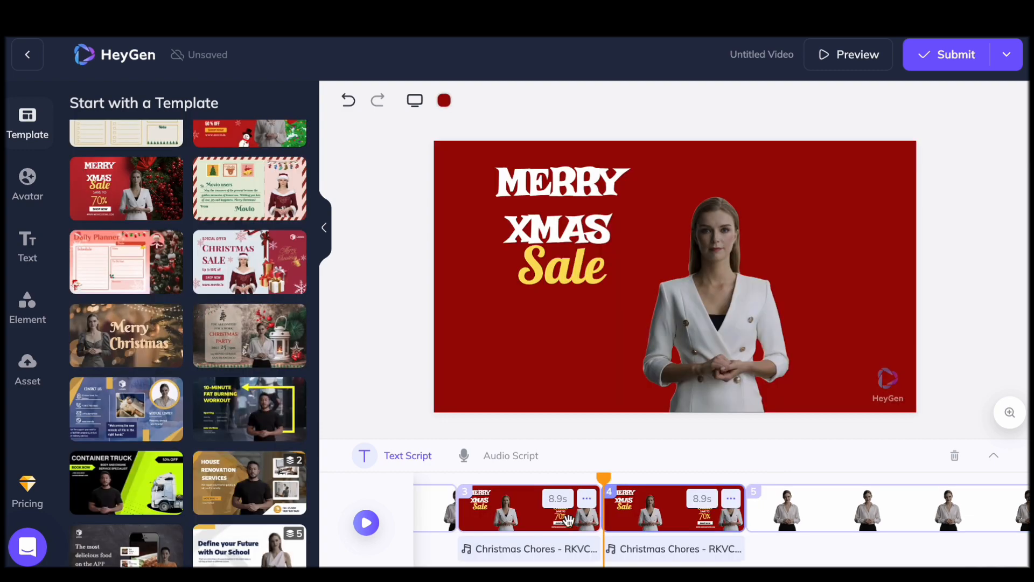
left_click(534, 520)
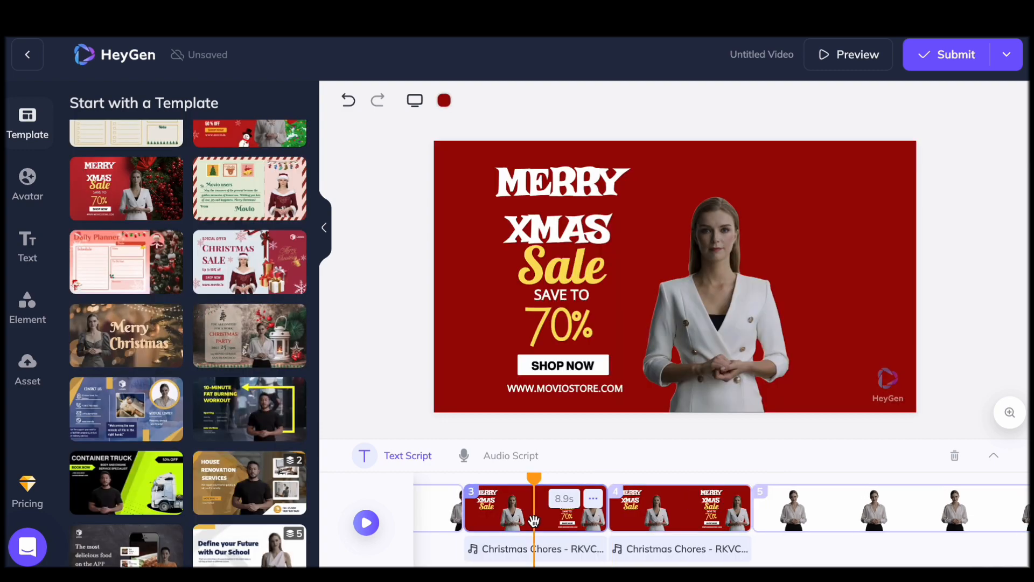
key("Delete")
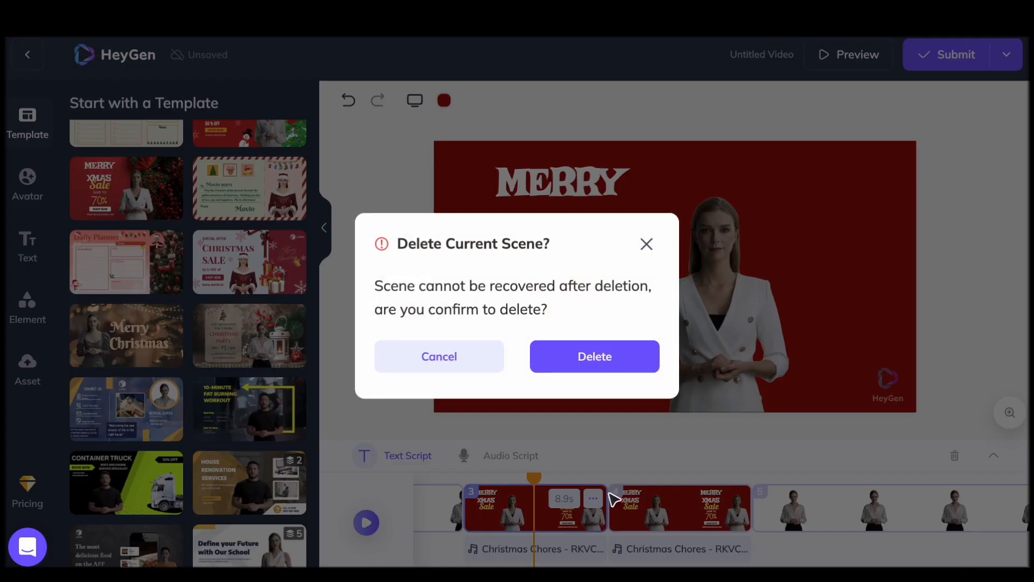
left_click(591, 363)
key("Delete")
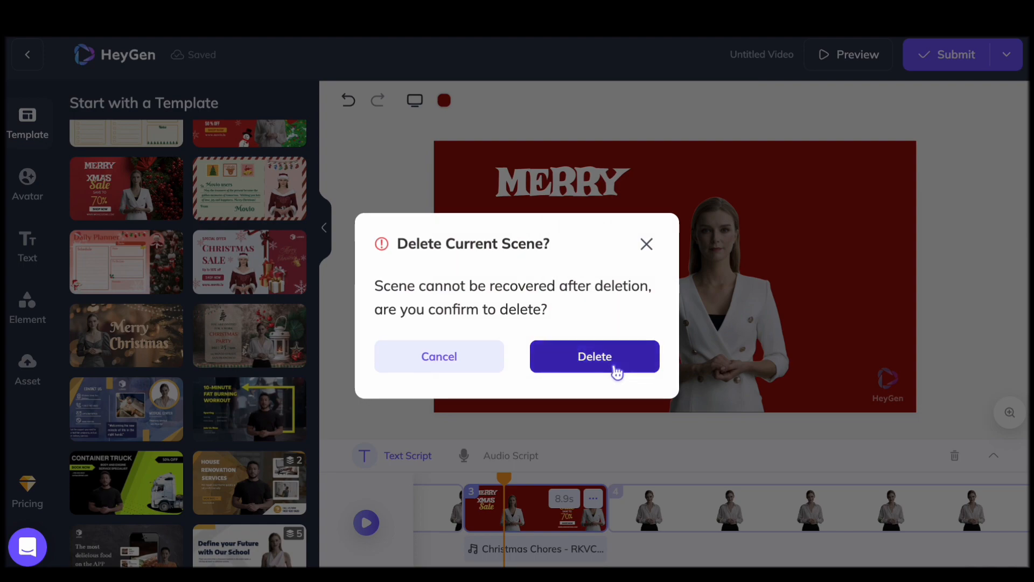
left_click(614, 369)
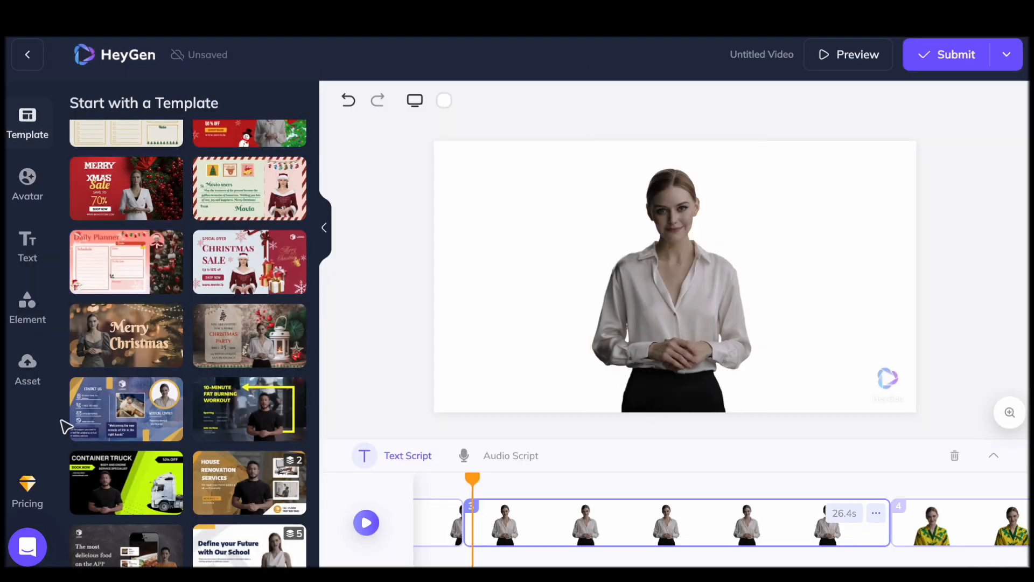
Look through more templates, play the preview of the whole video and return to editing
scroll(67, 409, "down", 5)
scroll(178, 329, "down", 10)
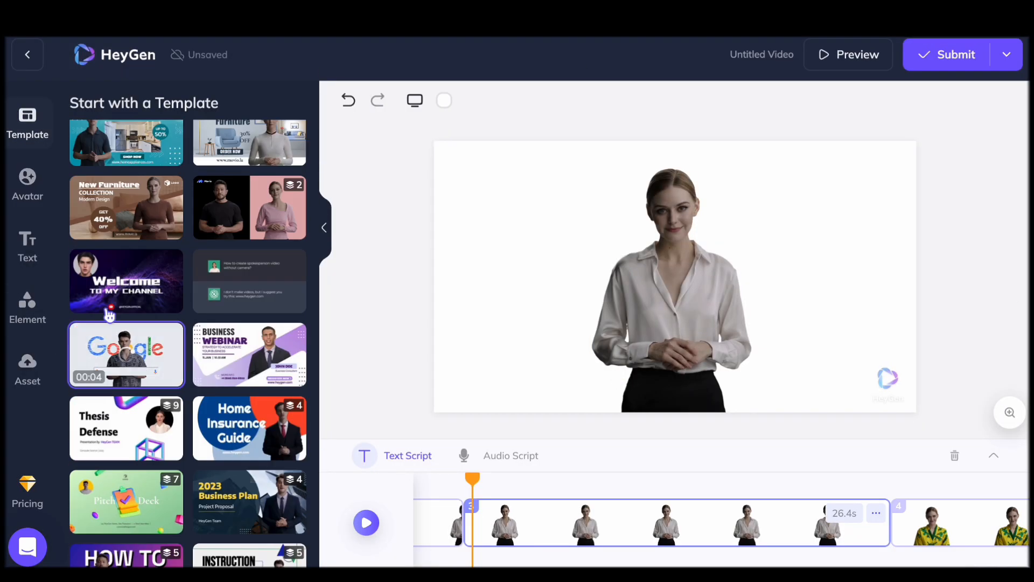
left_click(833, 56)
left_click(506, 294)
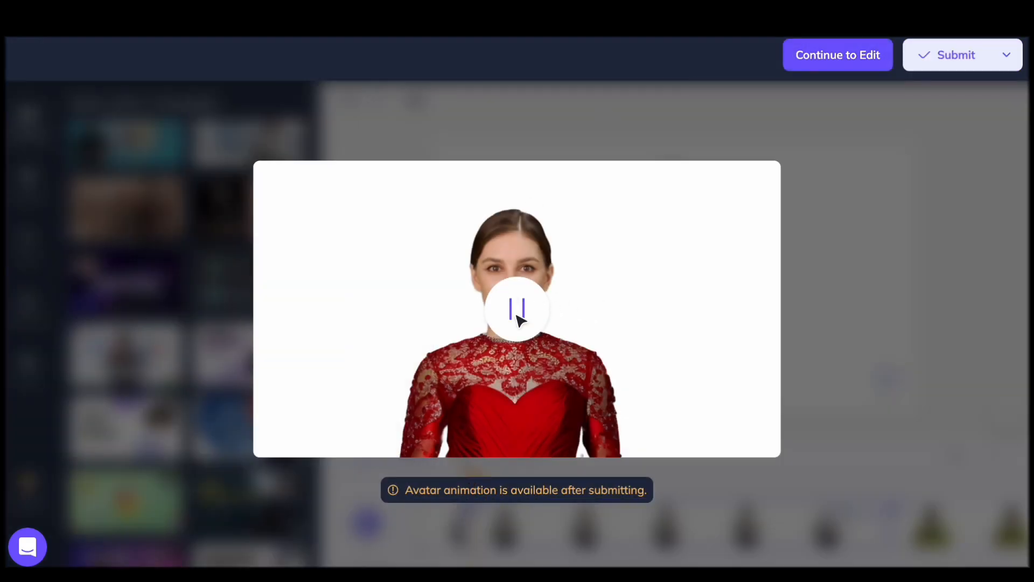
left_click(516, 315)
left_click(516, 315)
left_click(513, 326)
left_click(969, 87)
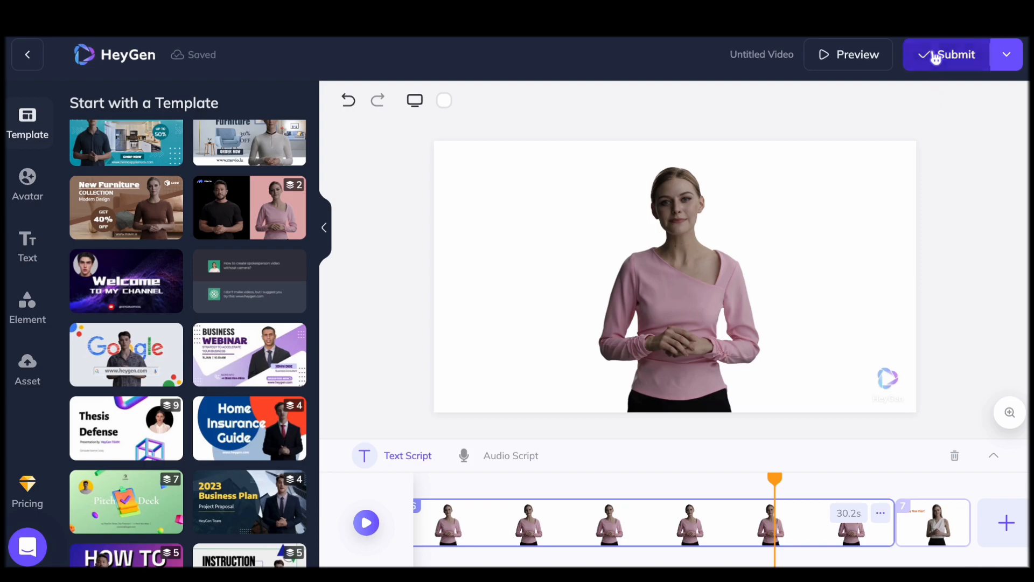
Try to submit the seven-scene video for generation and decline the plan upgrade
left_click(936, 55)
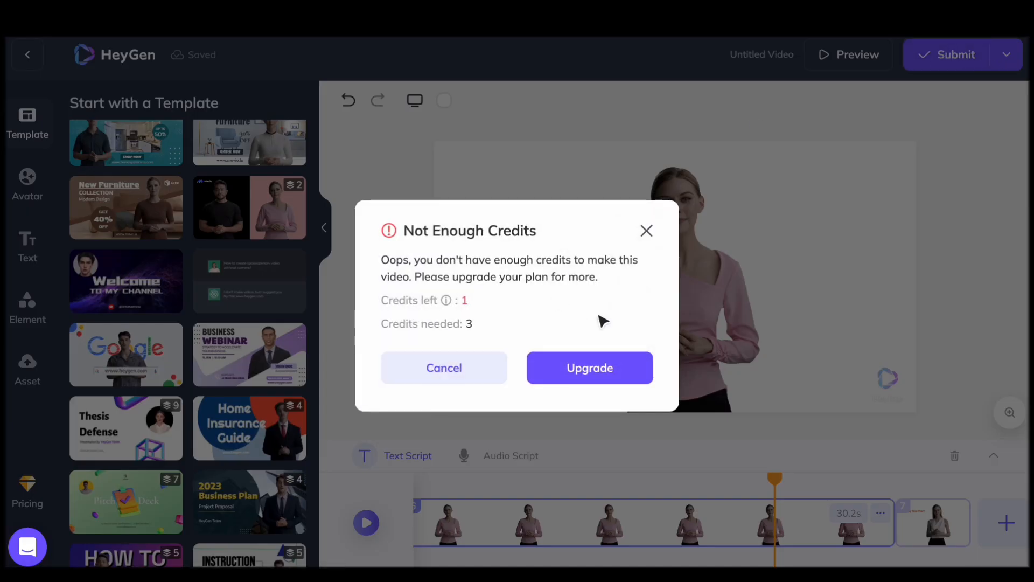
mouse_move(450, 305)
left_click(432, 362)
Delete scene 7 with the Happy New Year text and scene 6 with the avatar in the pink top
left_click(933, 522)
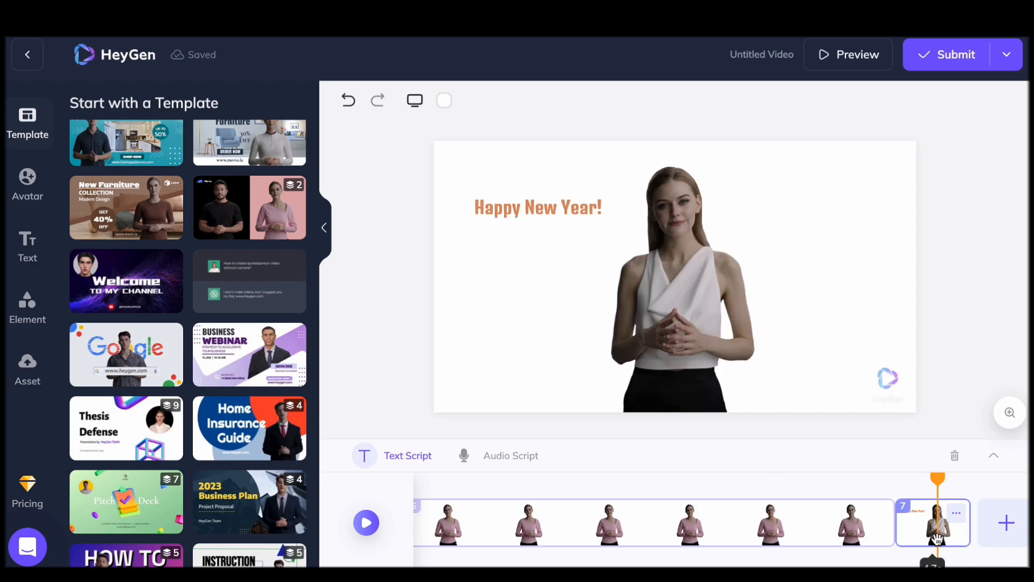
left_click(954, 455)
left_click(590, 361)
left_click(727, 531)
key("Delete")
left_click(575, 368)
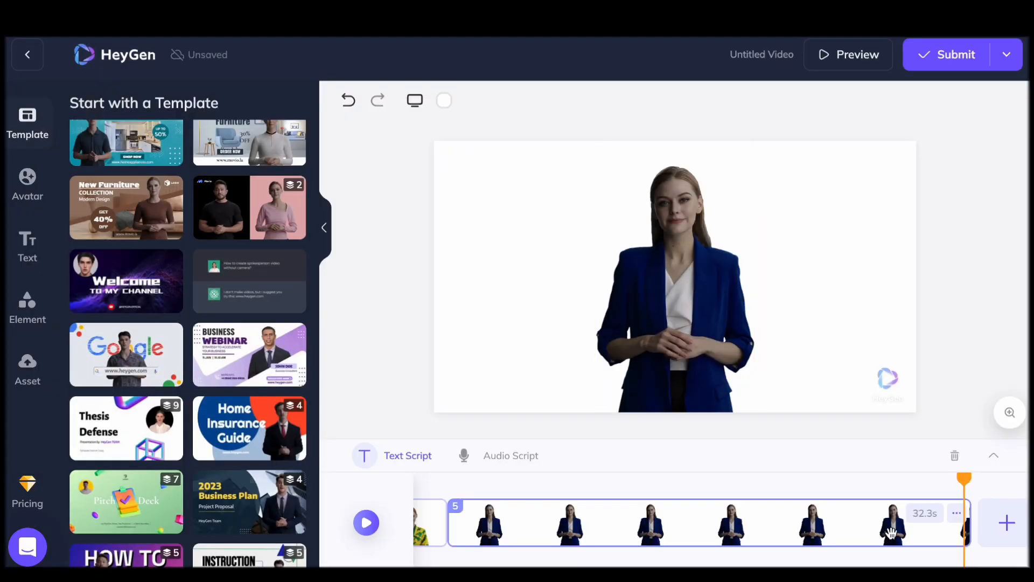
Delete scene 5 with the blue-blazer avatar and scene 4 with the yellow floral outfit
left_click(812, 511)
key("Delete")
left_click(616, 362)
left_click(589, 514)
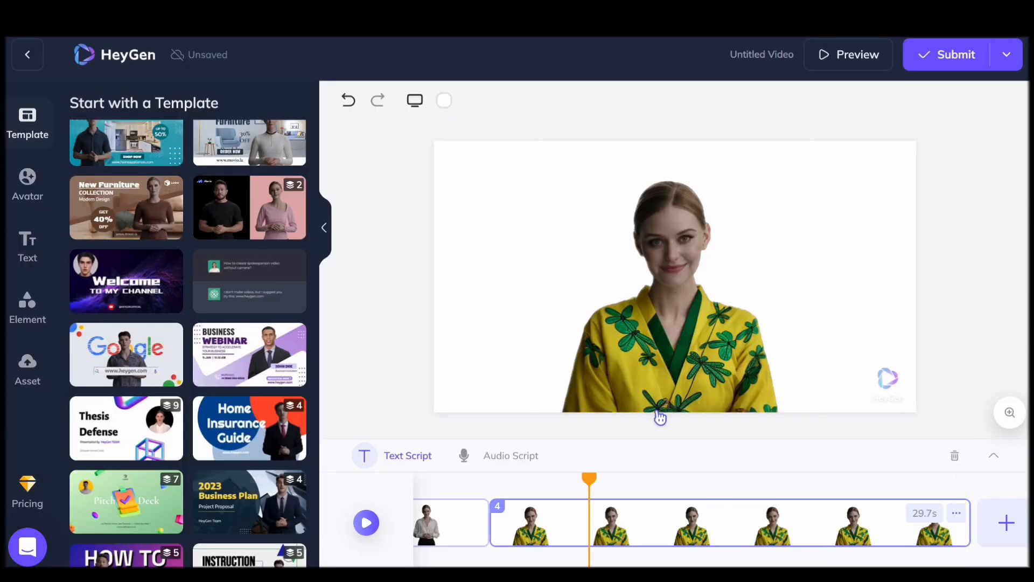
left_click(642, 531)
key("Delete")
left_click(592, 355)
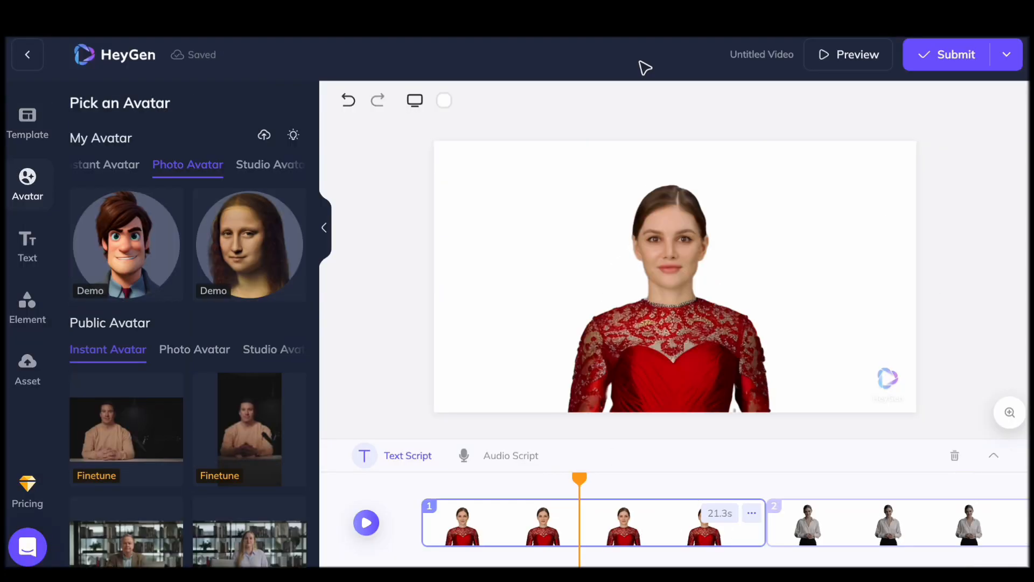
Upload a portrait photo of a curly-haired young man as a photo avatar and use it in scene 1
left_click(265, 139)
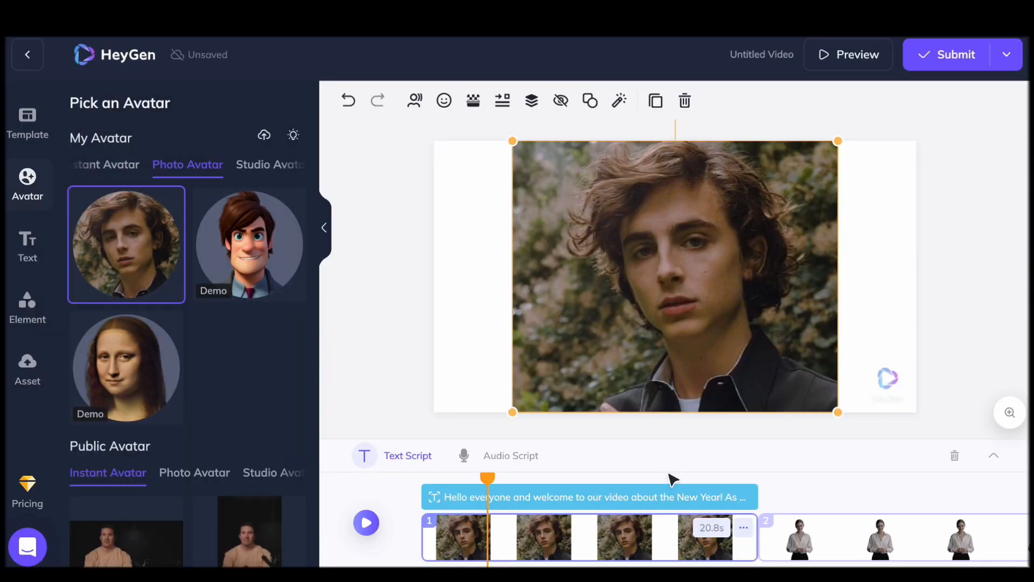
Listen to several public English voices for scene 1's script and select Tony - Professional
left_click(417, 456)
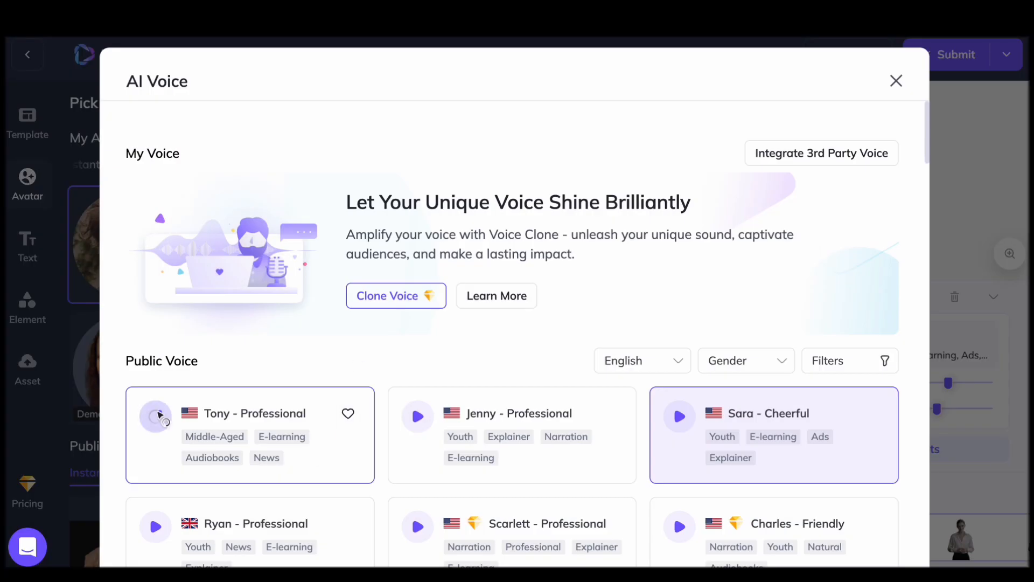
scroll(358, 444, "down", 4)
left_click(154, 305)
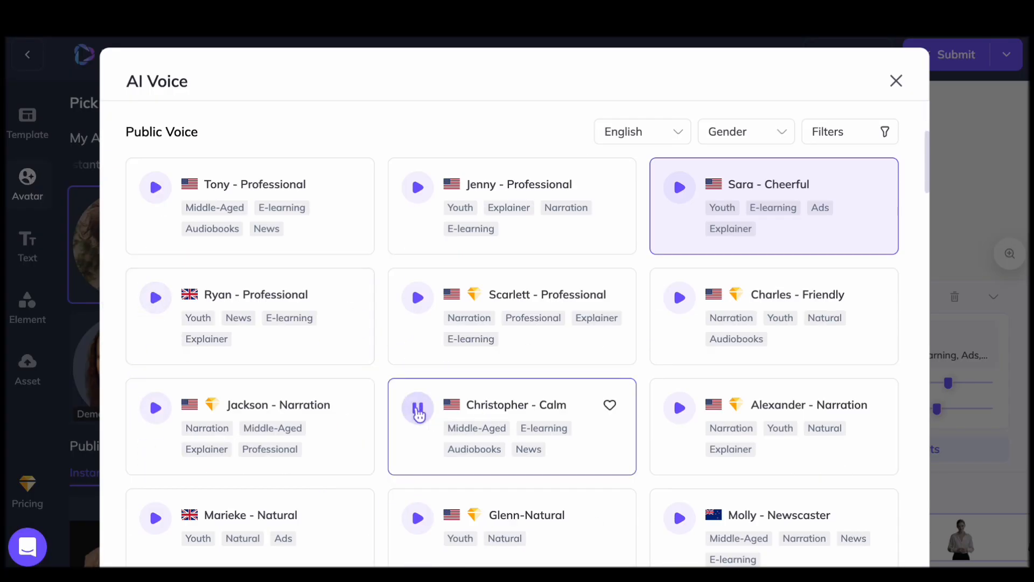
left_click(155, 518)
scroll(583, 454, "down", 5)
left_click(680, 332)
scroll(428, 373, "down", 9)
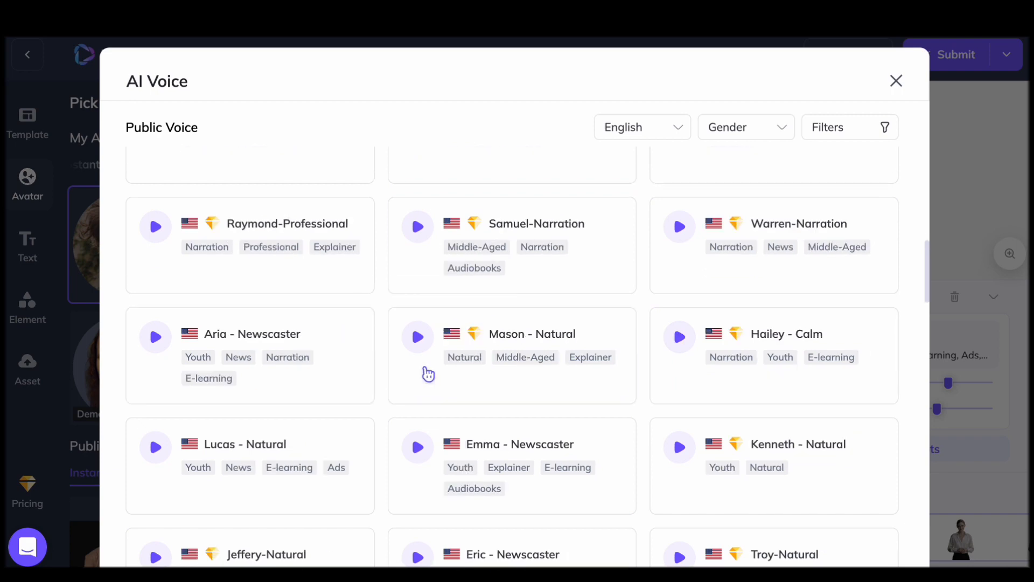
left_click(155, 337)
left_click(156, 447)
scroll(323, 355, "down", 3)
scroll(242, 388, "up", 15)
left_click(155, 416)
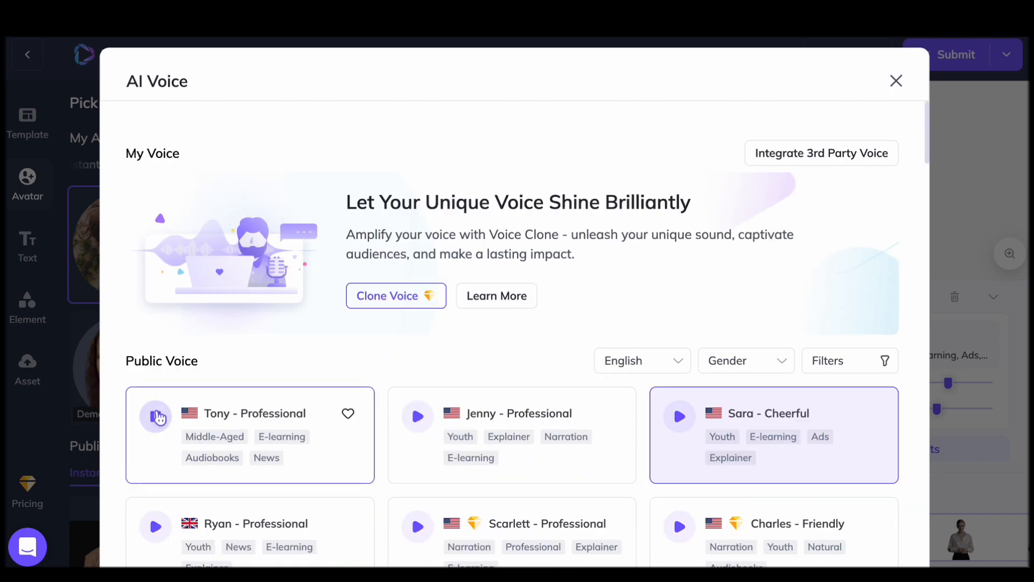
left_click(220, 434)
Use the dark-suited male studio avatar in scene 2 and the cartoon Elliot AI Matting photo avatar in scene 3
left_click(252, 267)
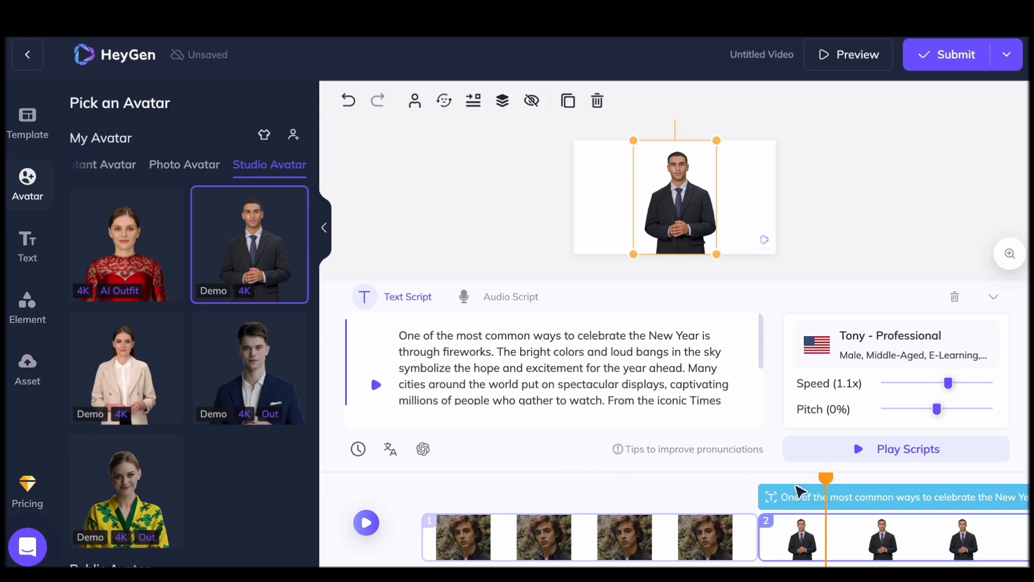
scroll(931, 495, "right", 10)
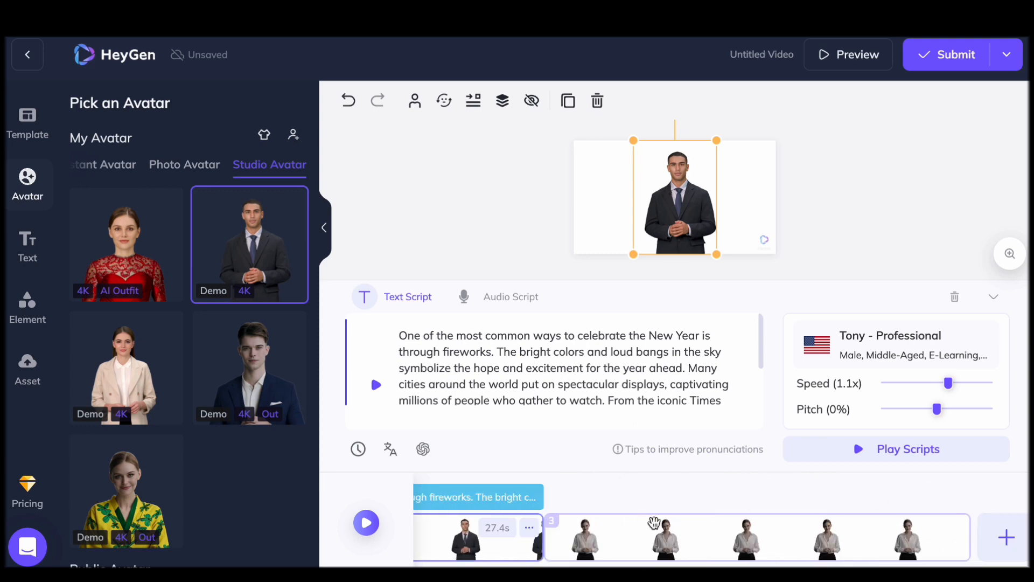
left_click(654, 522)
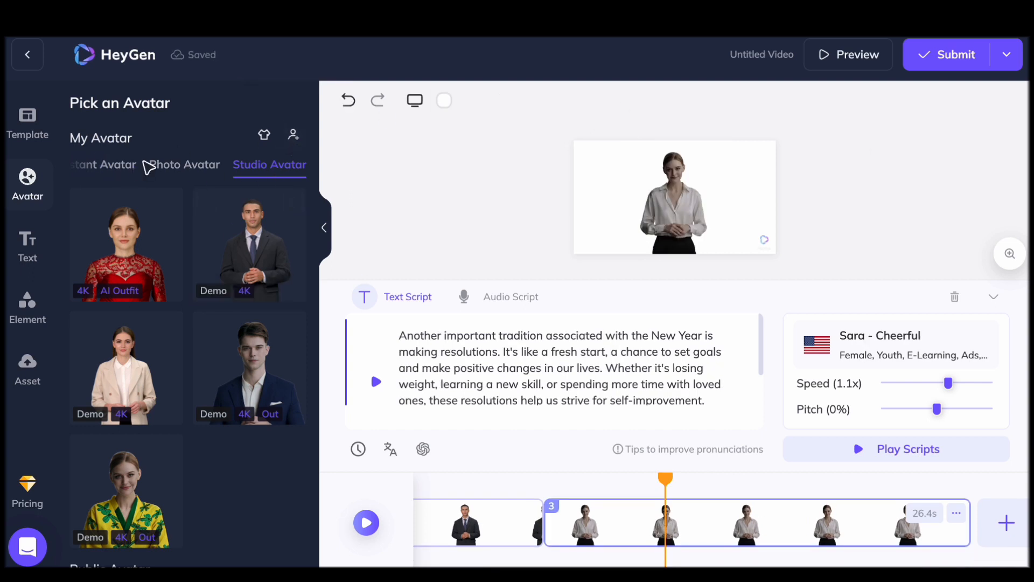
left_click(189, 168)
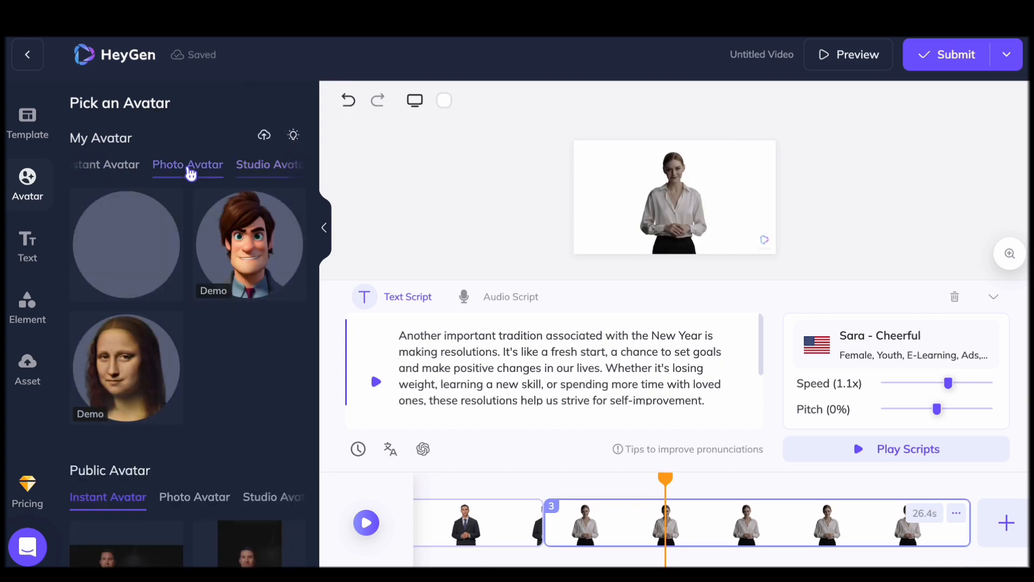
left_click(246, 243)
Try to submit the shortened video and play scene 3 on the timeline
scroll(606, 505, "left", 5)
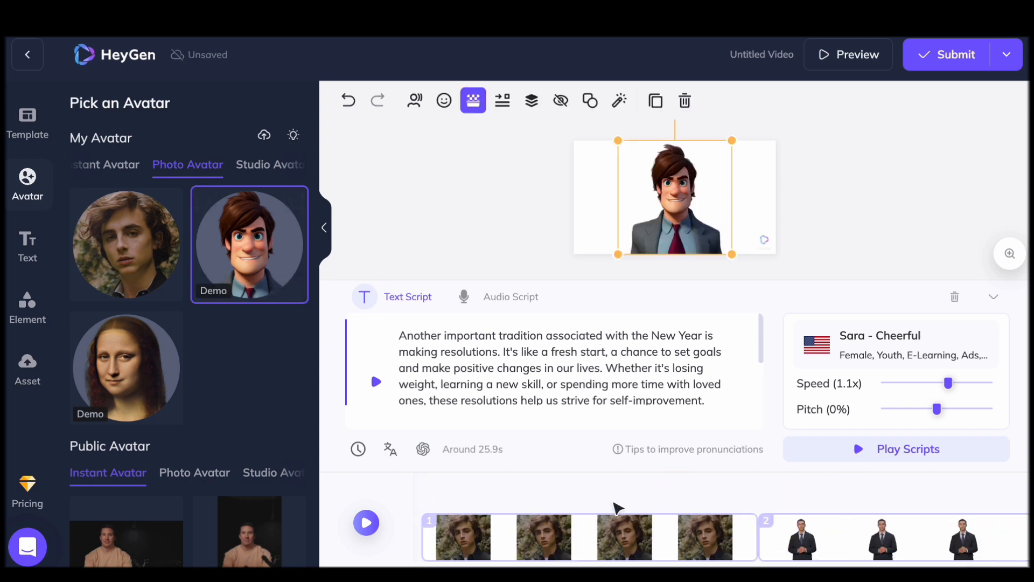
scroll(493, 502, "right", 5)
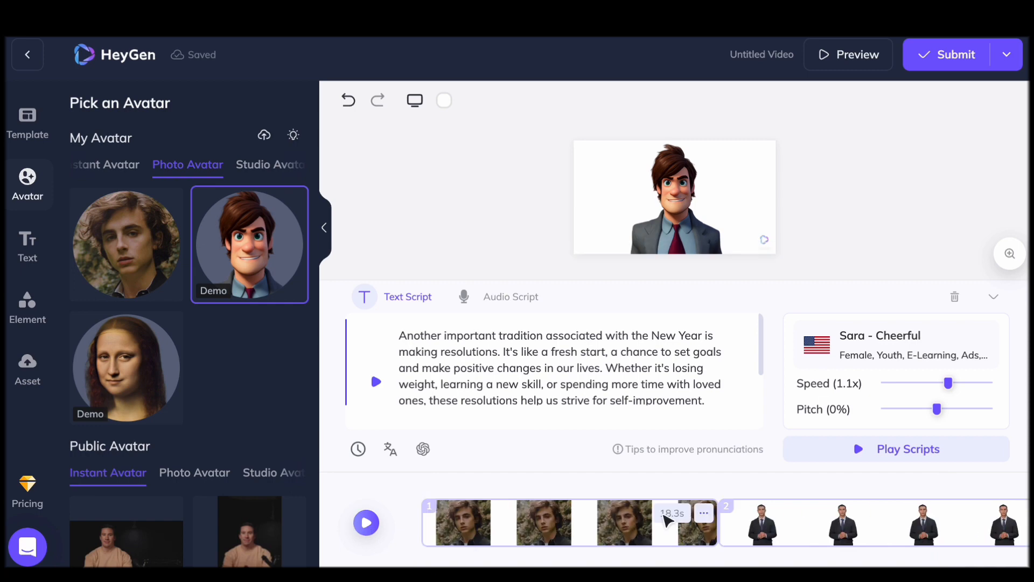
left_click(366, 522)
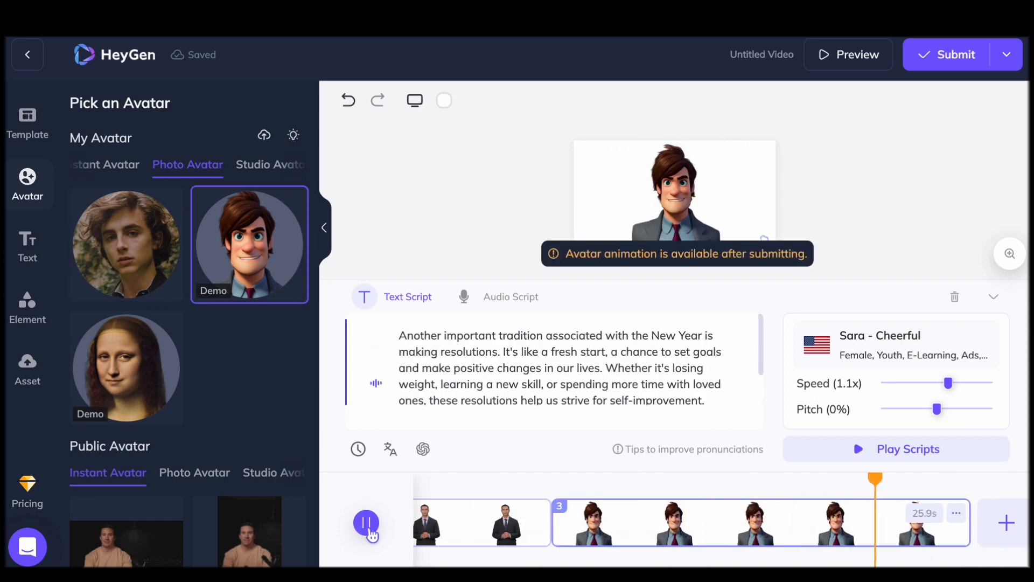
left_click(367, 525)
Examine the transition and scene options available for scene 3
left_click(965, 506)
right_click(842, 527)
left_click(838, 526)
left_click(956, 513)
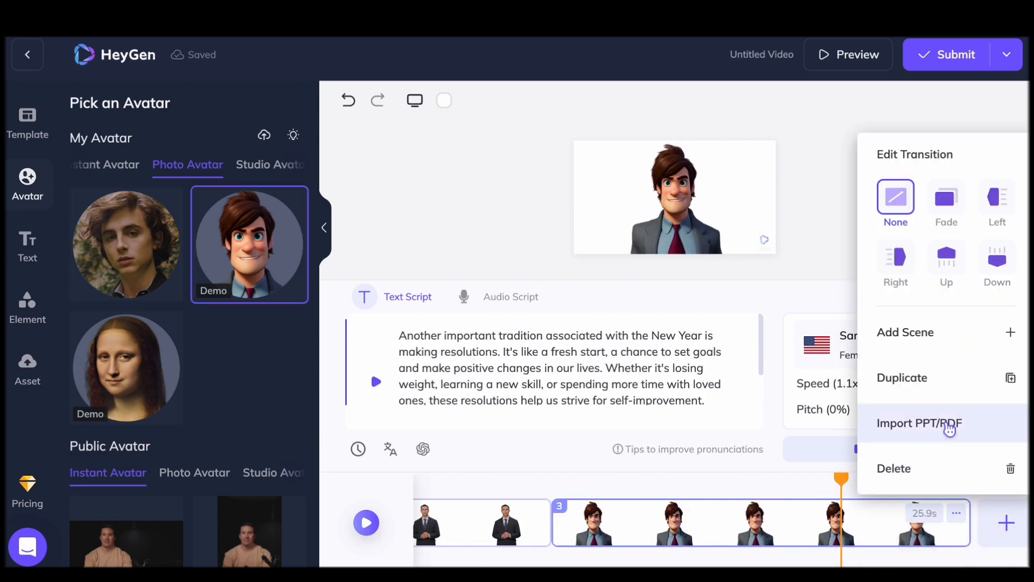
left_click(555, 525)
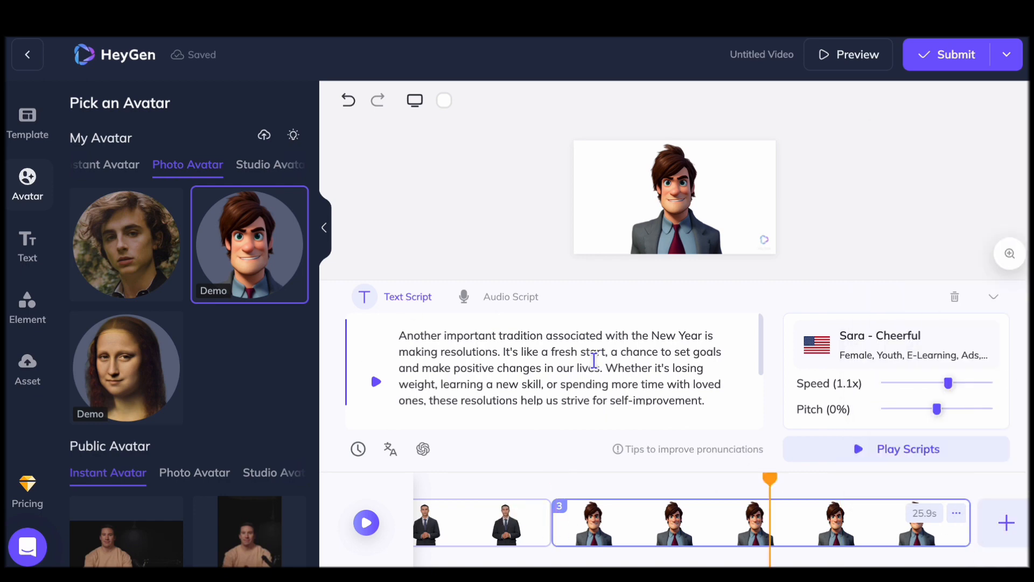
Insert a firework burst image, found by searching for "firework", into scene 2 and enlarge it across the lower part
scroll(594, 360, "down", 1)
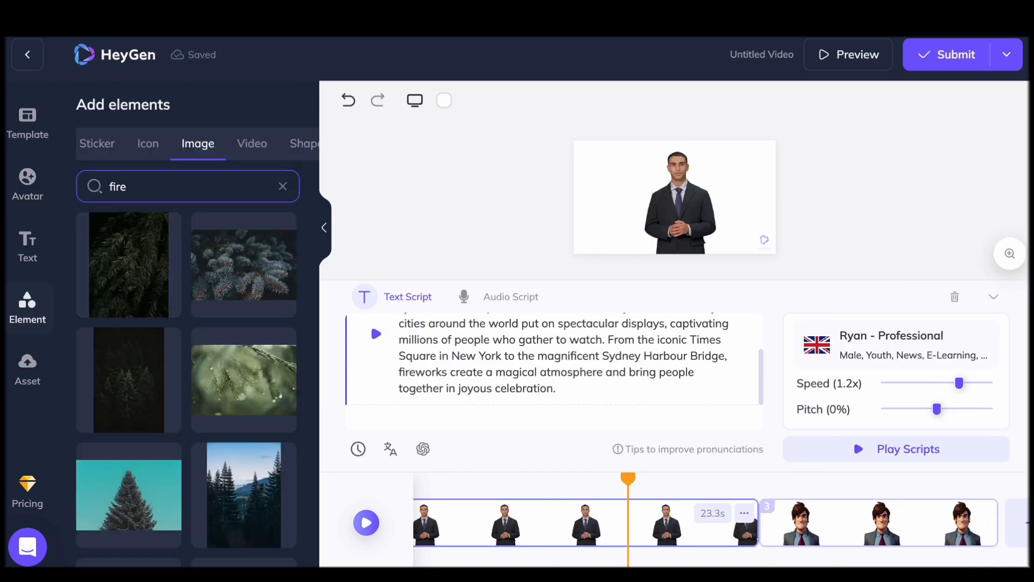
key("BackSpace")
scroll(243, 411, "down", 5)
left_click(128, 254)
left_click_drag(674, 197, 642, 215)
left_click_drag(724, 268, 770, 278)
Bring the suited avatar in scene 2 in front of the firework image
left_click(655, 528)
left_click(678, 167)
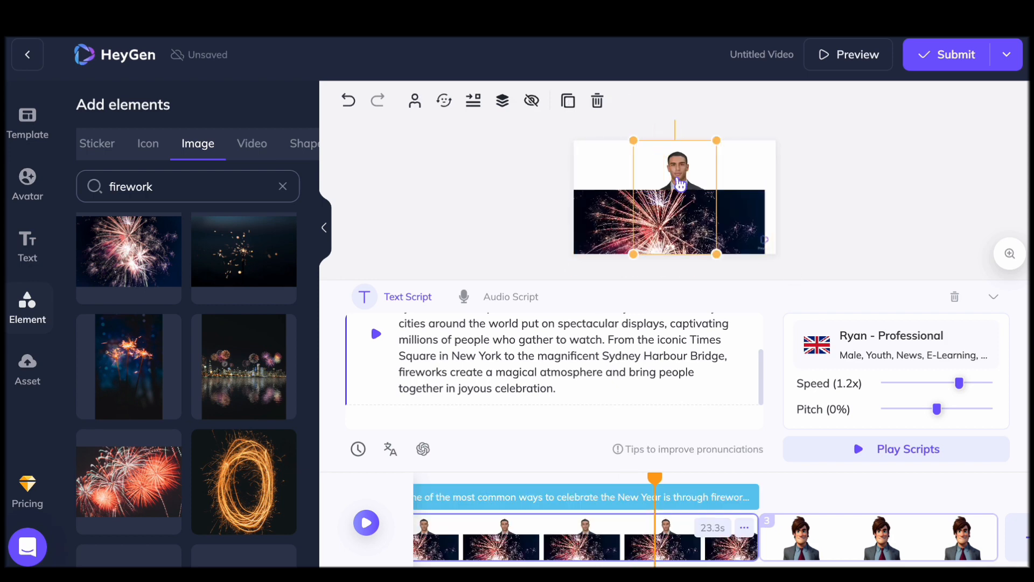
left_click_drag(675, 221, 593, 168)
left_click(349, 101)
left_click(677, 168)
left_click(473, 101)
left_click(508, 134)
left_click(677, 168)
left_click(473, 101)
left_click(445, 142)
left_click(473, 141)
left_click(502, 100)
left_click(503, 138)
Enlarge and shift the firework image so it fills the background of scene 2
left_click_drag(746, 226, 746, 177)
mouse_move(593, 188)
left_mouse_down()
mouse_move(675, 189)
mouse_move(607, 179)
left_mouse_up()
left_click(770, 217)
Search the images for "start" and insert one of them into scene 3
left_click(838, 533)
double_click(130, 187)
type("start")
scroll(235, 468, "down", 5)
left_click(237, 466)
Bring the cartoon avatar in scene 3 in front of the inserted image and reposition the image behind it
left_click(678, 161)
left_click(531, 101)
left_click(514, 141)
left_click_drag(593, 216, 674, 215)
Select scene 1 and search the images for "bush"
scroll(639, 517, "left", 10)
left_click(532, 536)
left_click_drag(136, 186, 100, 186)
type("bush")
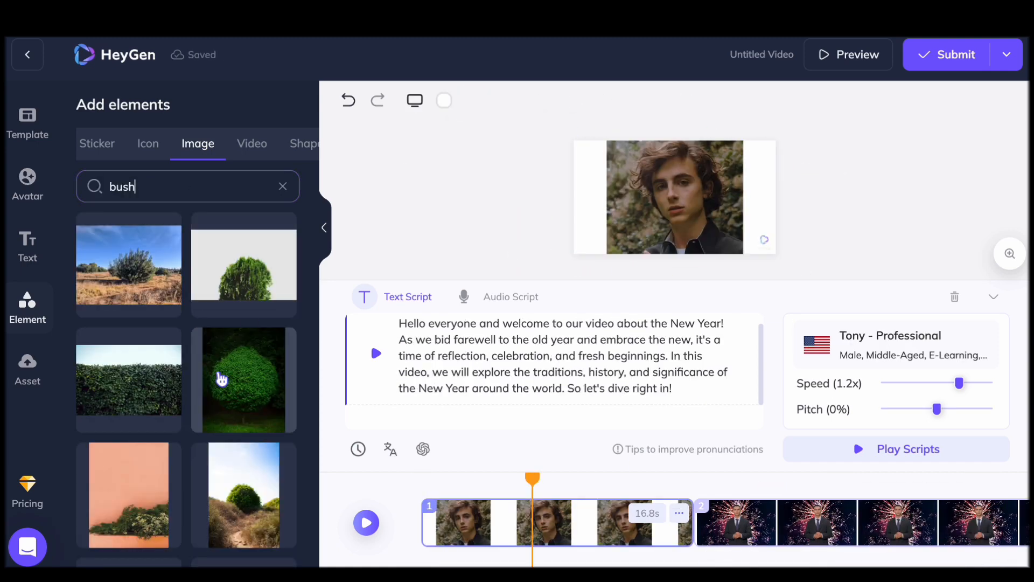
scroll(219, 377, "down", 5)
Try placing the wide hillside bush image behind the portrait in scene 1, and delete the image
left_click(243, 358)
left_click(675, 155)
left_click(532, 101)
left_click(518, 142)
left_click_drag(674, 161, 507, 177)
left_click_drag(717, 169, 781, 129)
key("Delete")
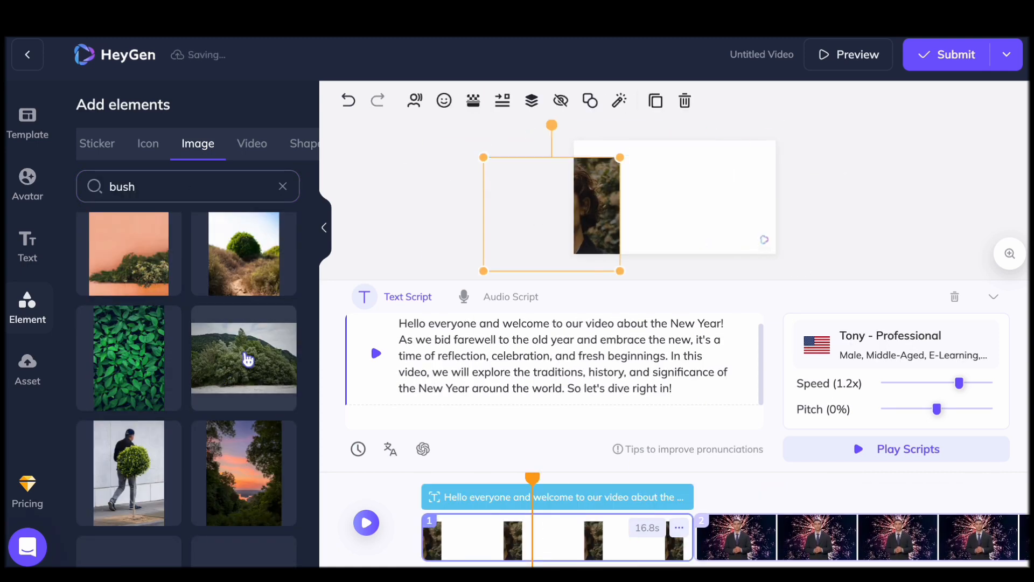
Insert the hillside bush image into scene 1 as a layer behind the portrait and enlarge it to fill the scene
left_click(243, 358)
left_click(532, 101)
left_click(518, 142)
left_click_drag(709, 211, 776, 255)
Move the portrait back into scene 1, shrink it slightly and try to remove its background
left_click_drag(587, 213, 673, 208)
left_click_drag(736, 151, 714, 169)
left_click(473, 100)
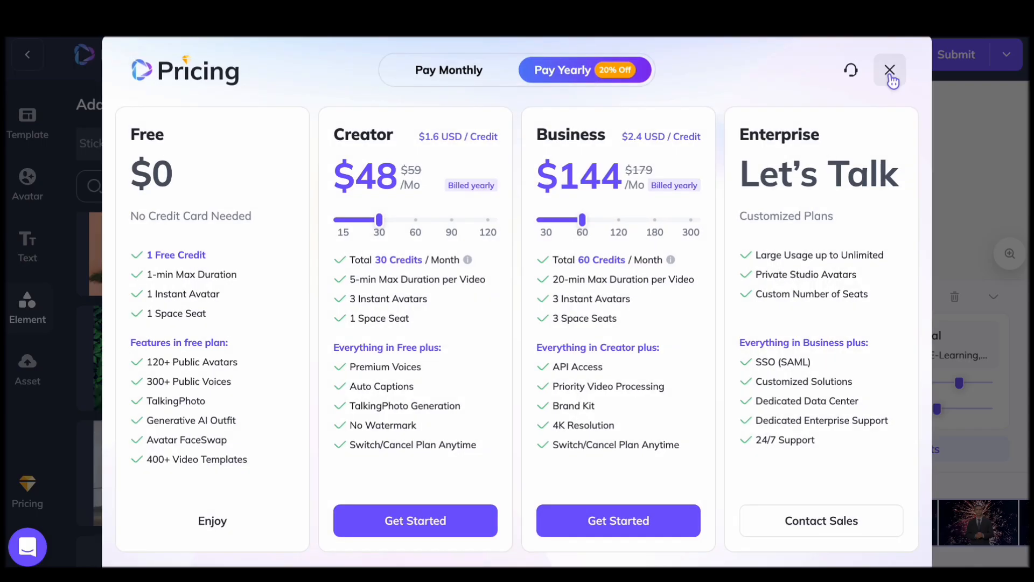
Close the pricing plans and adjust the portrait's placement over the hillside bush background in scene 1
left_click(891, 79)
mouse_move(662, 217)
left_mouse_down()
mouse_move(679, 177)
mouse_move(664, 215)
left_mouse_up()
left_click(475, 180)
scroll(188, 367, "down", 10)
left_click(676, 198)
left_click_drag(624, 237, 605, 253)
left_click(1022, 124)
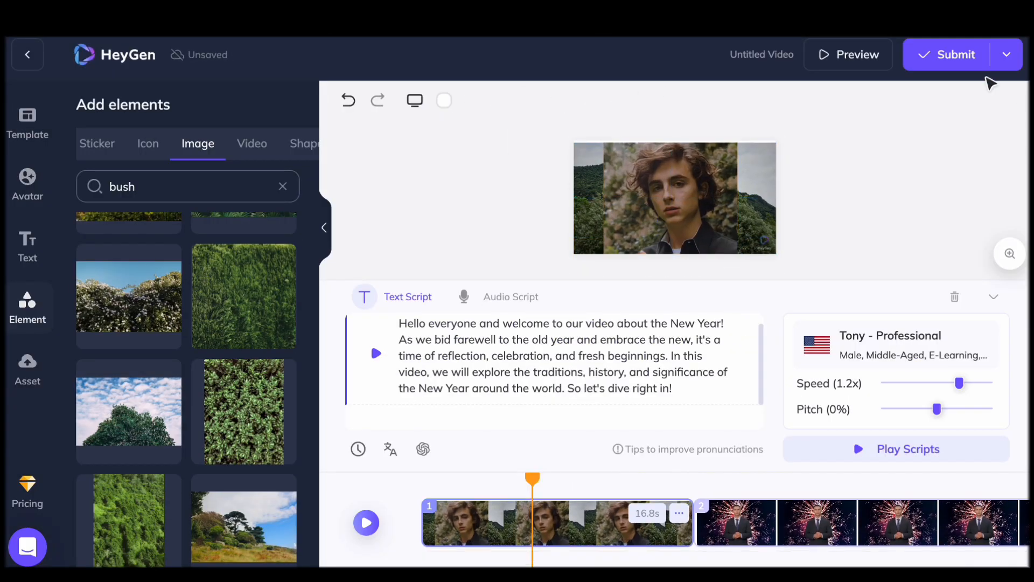
Submit the video for rendering, confirming the credit use, and open the finished video to play it
left_click(941, 59)
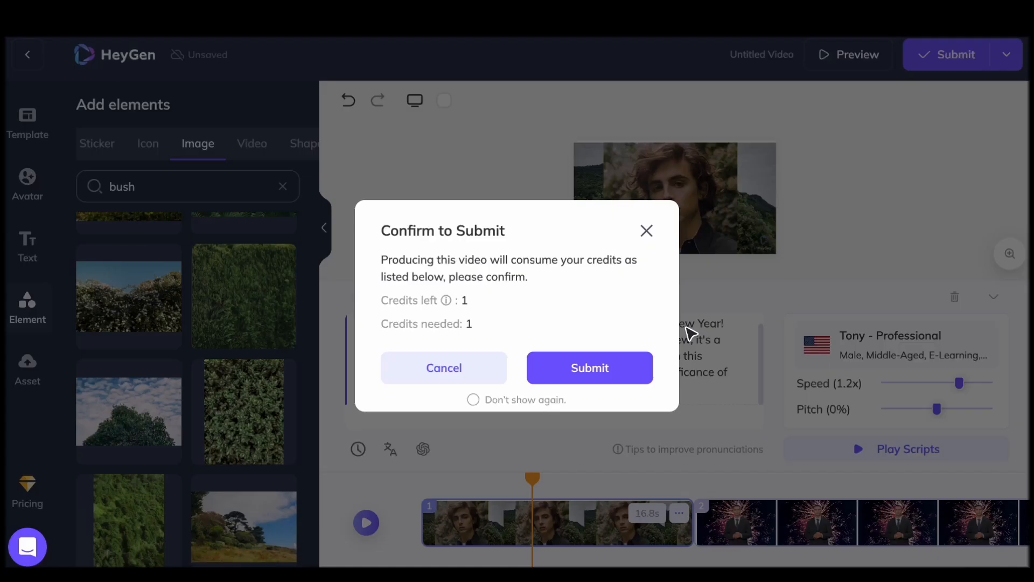
left_click(587, 368)
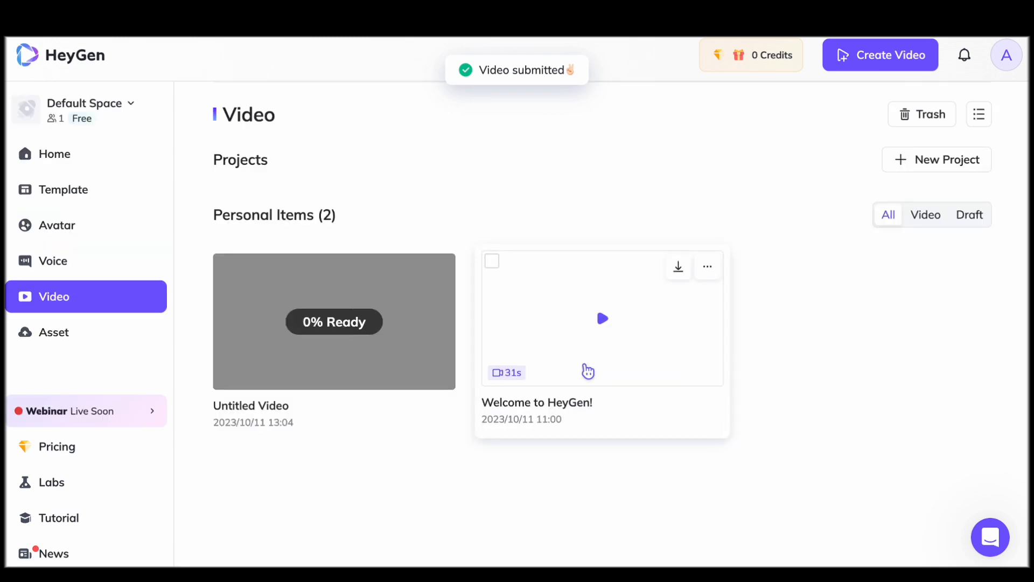
left_click(316, 344)
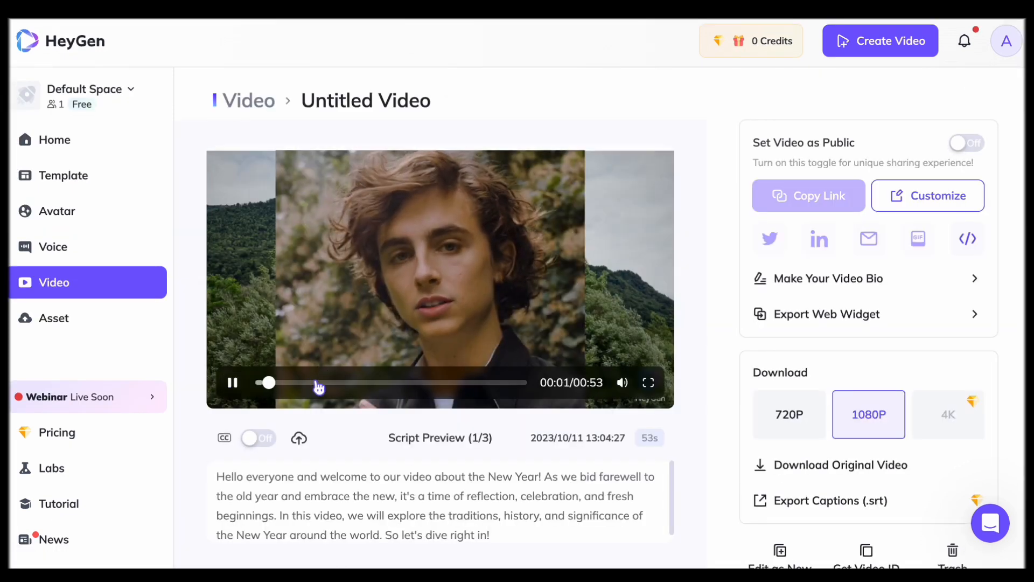
left_click_drag(319, 386, 473, 382)
Open the video's share page customization, play the embedded video and try the Dark and Light page styles
left_click(934, 208)
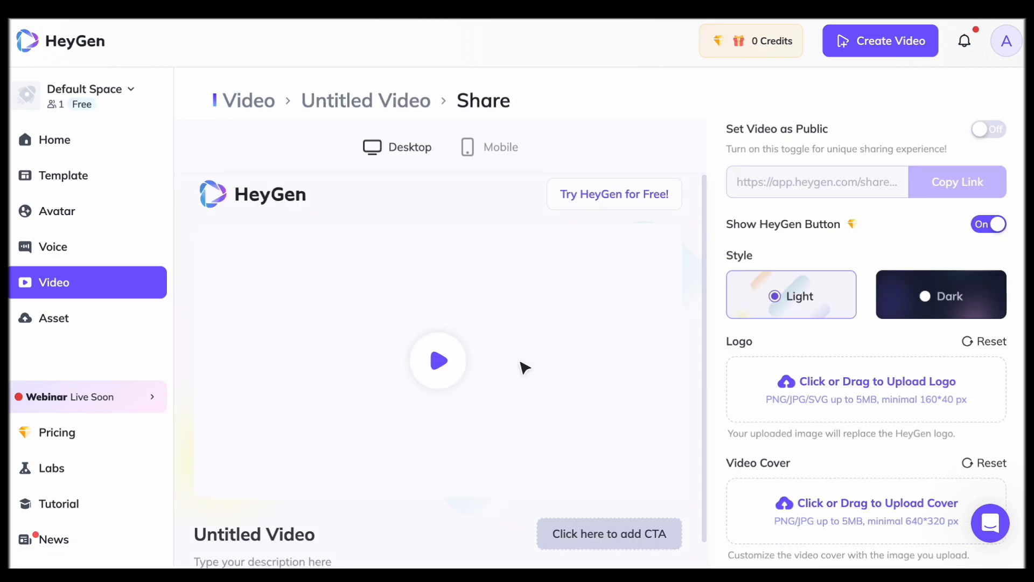
left_click(438, 371)
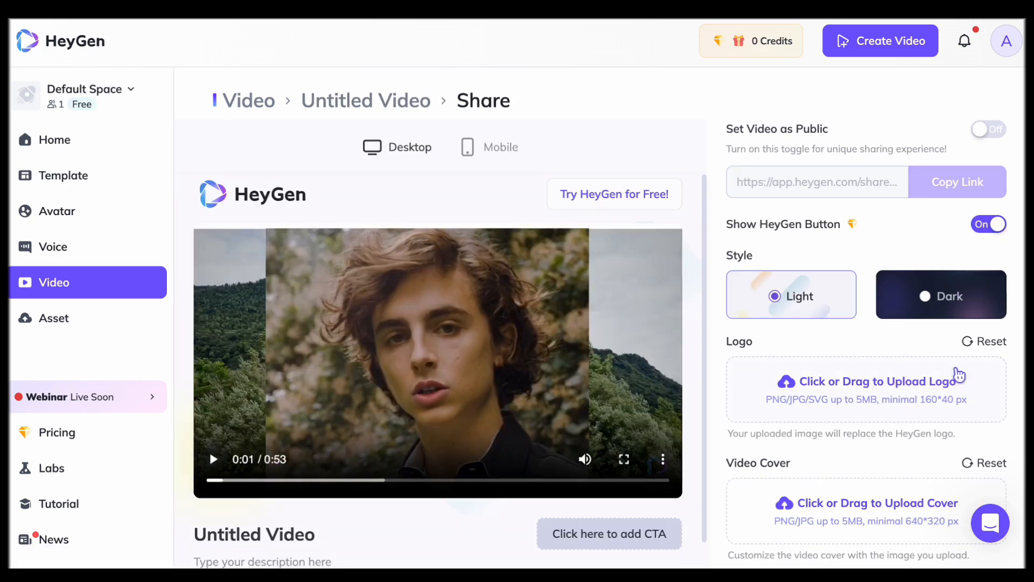
left_click(923, 298)
left_click(805, 303)
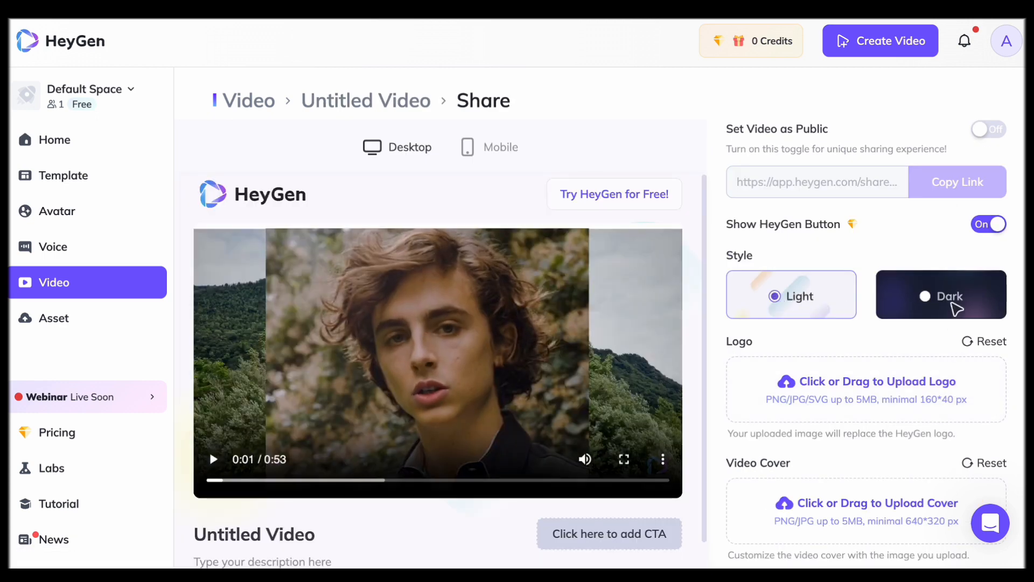
Review the share page's logo, cover and background upload options and compare its Mobile and Desktop previews
scroll(921, 402, "down", 3)
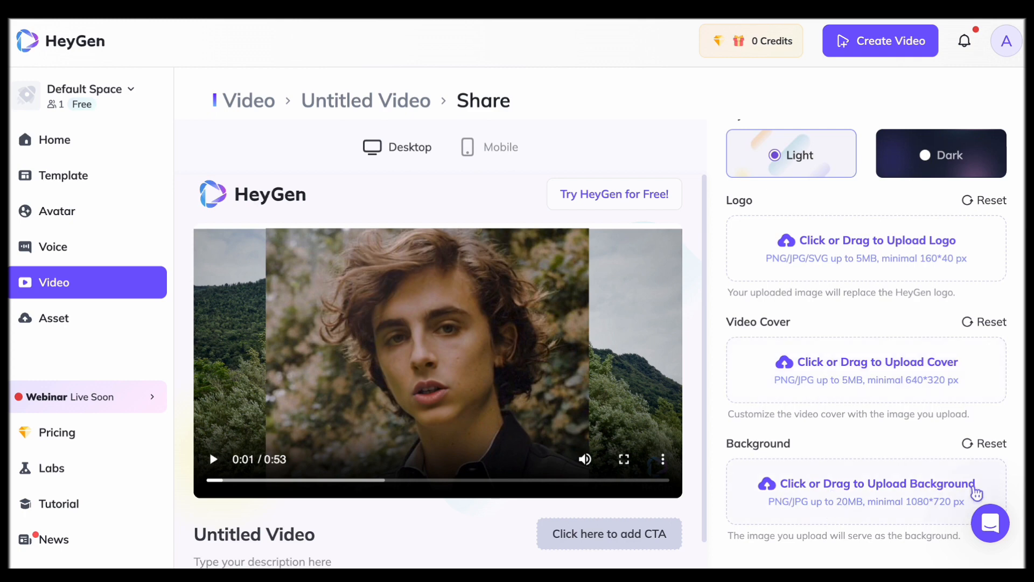
scroll(449, 438, "down", 1)
scroll(457, 458, "up", 1)
left_click(479, 149)
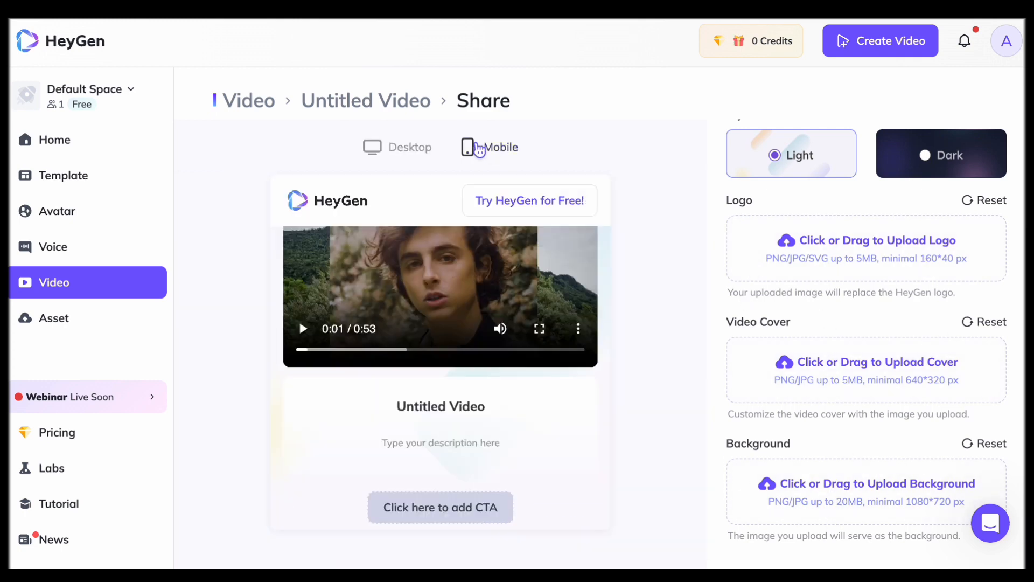
left_click(394, 154)
scroll(748, 283, "up", 3)
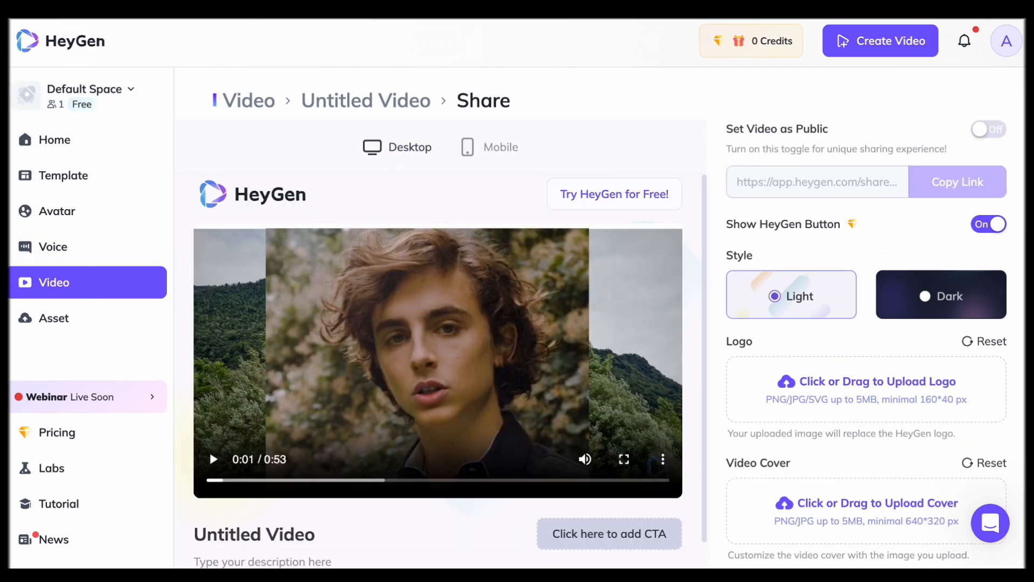
Return to the finished video's page and download the original video in 1080P
key("alt+Left")
scroll(894, 299, "down", 1)
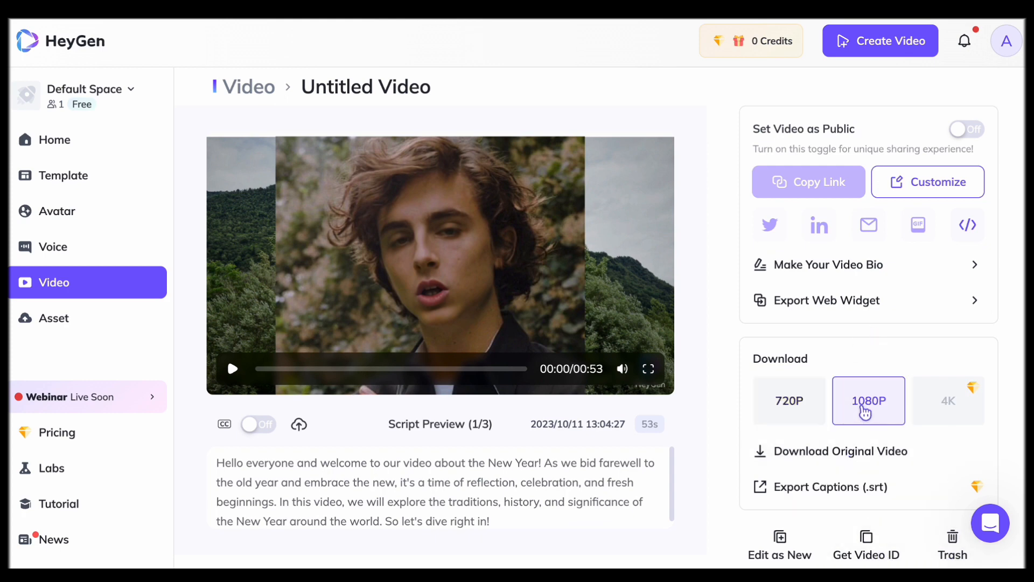
left_click(830, 459)
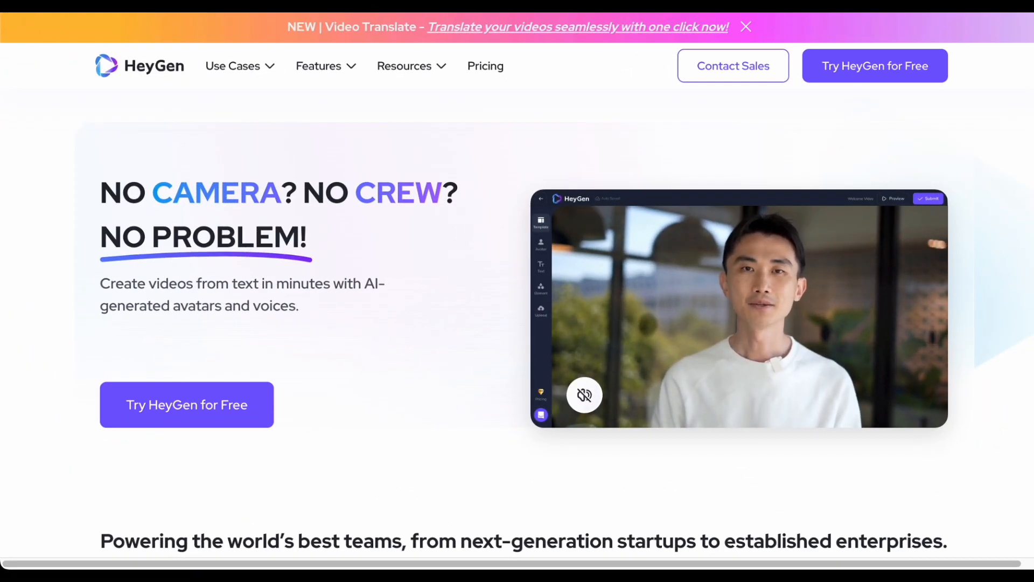
Look through the HeyGen home page, from the customer logos and cost comparison to the How It Works section
scroll(517, 323, "down", 3)
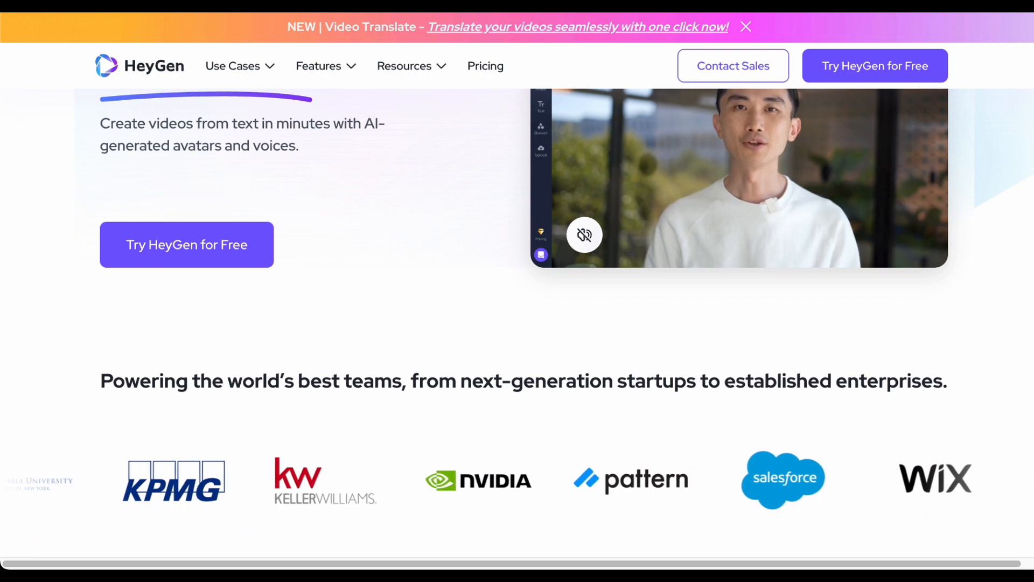
scroll(517, 323, "down", 3)
scroll(517, 323, "down", 6)
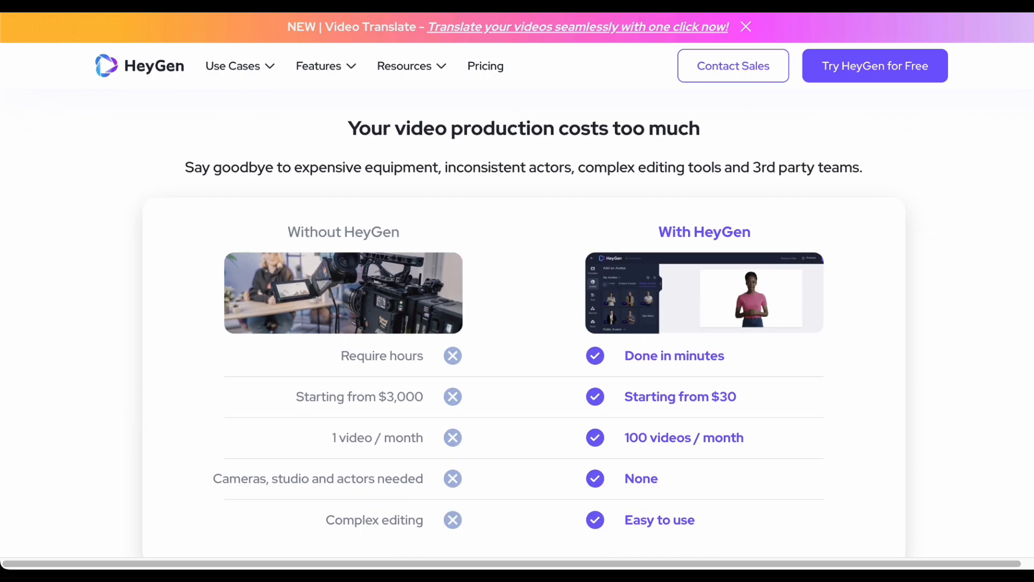
scroll(517, 323, "down", 6)
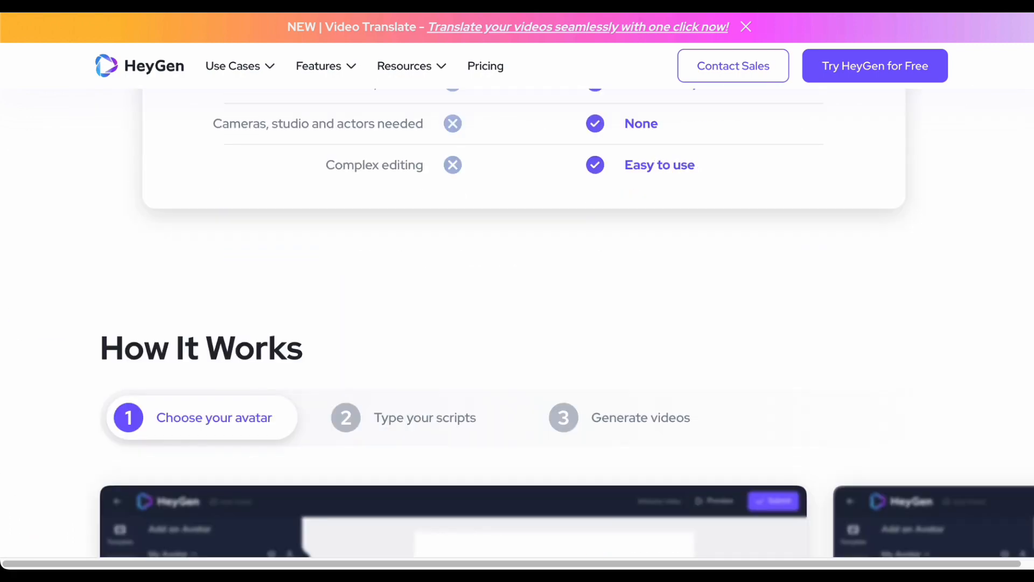